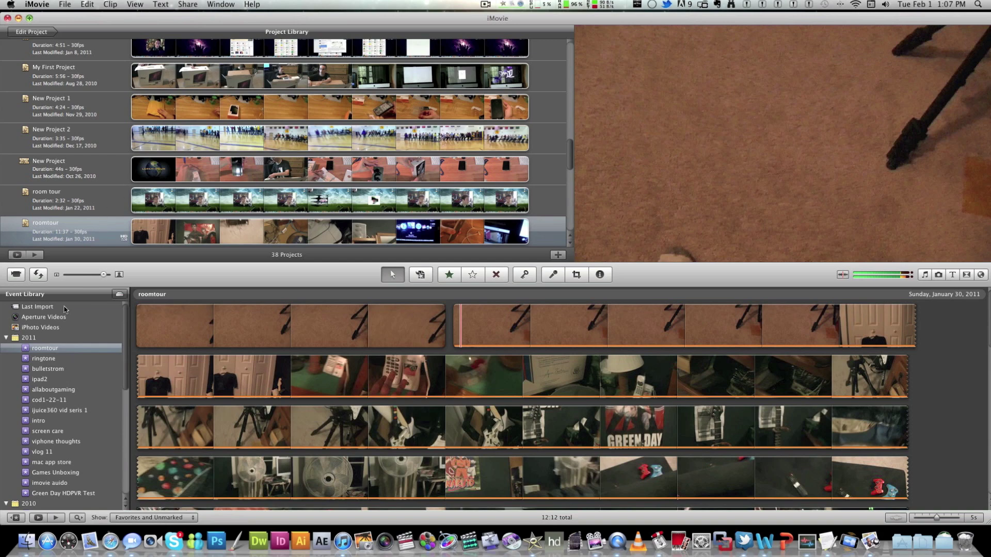
- Swap the event and project libraries, put the Project Library back on top, and start a new project
click(37, 275)
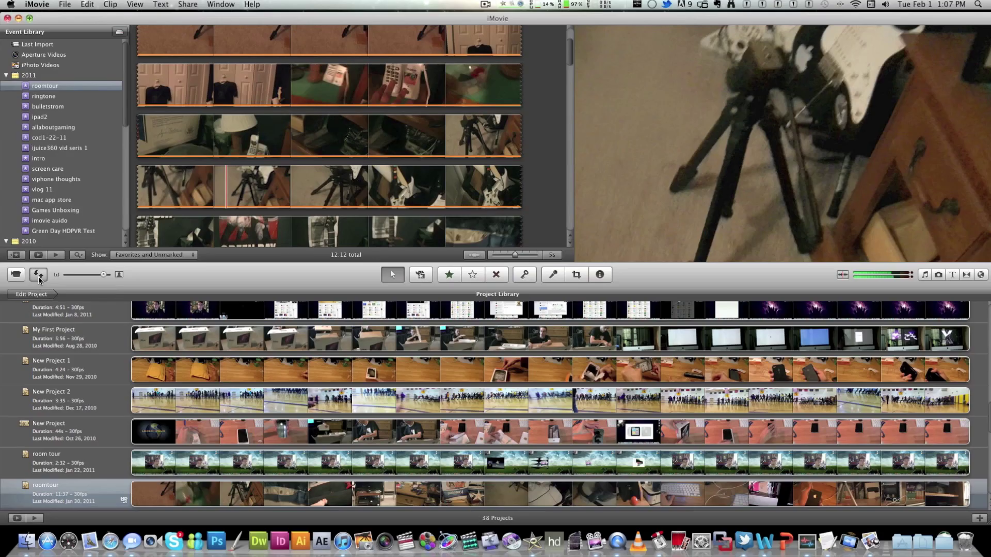
click(38, 275)
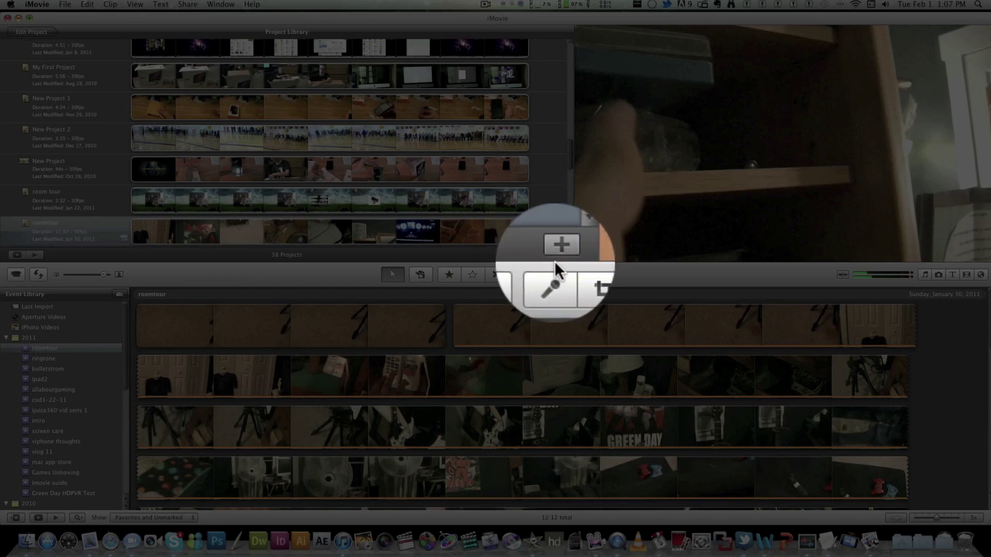
click(560, 253)
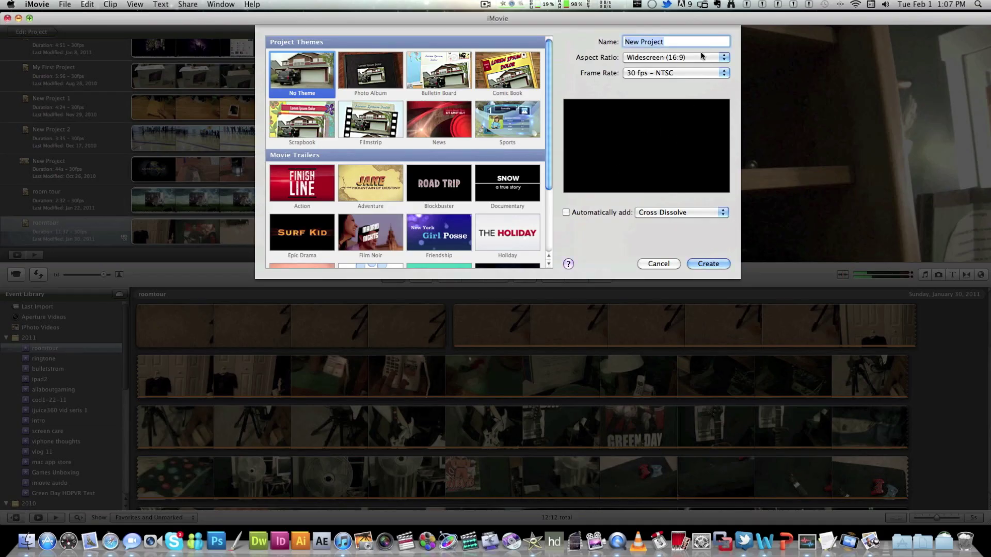
- Name the new project 'ijuice video imovie'
key(BackSpace)
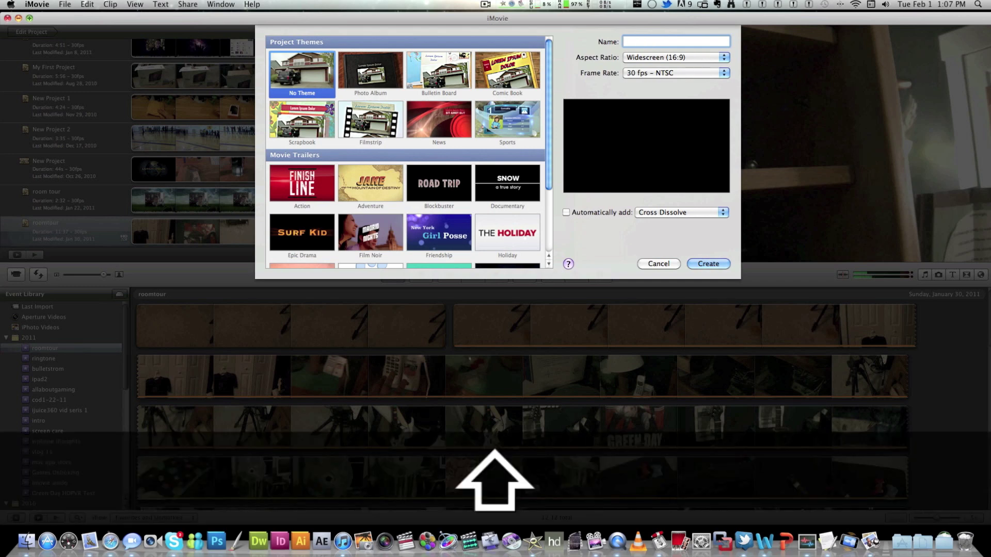
text(jiuice)
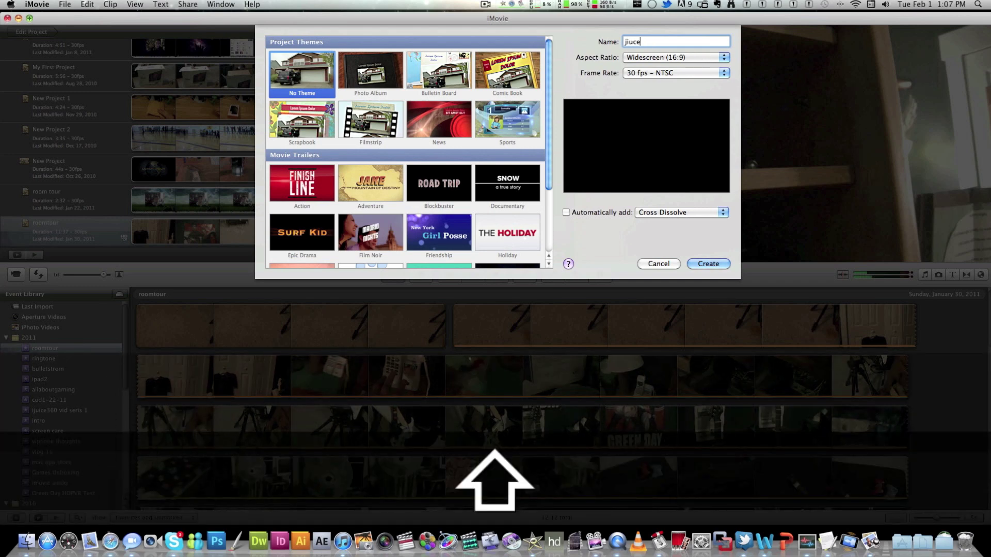
key(BackSpace)
key(BackSpace)
key(BackSpace)
key(BackSpace)
key(BackSpace)
key(BackSpace)
text(ij)
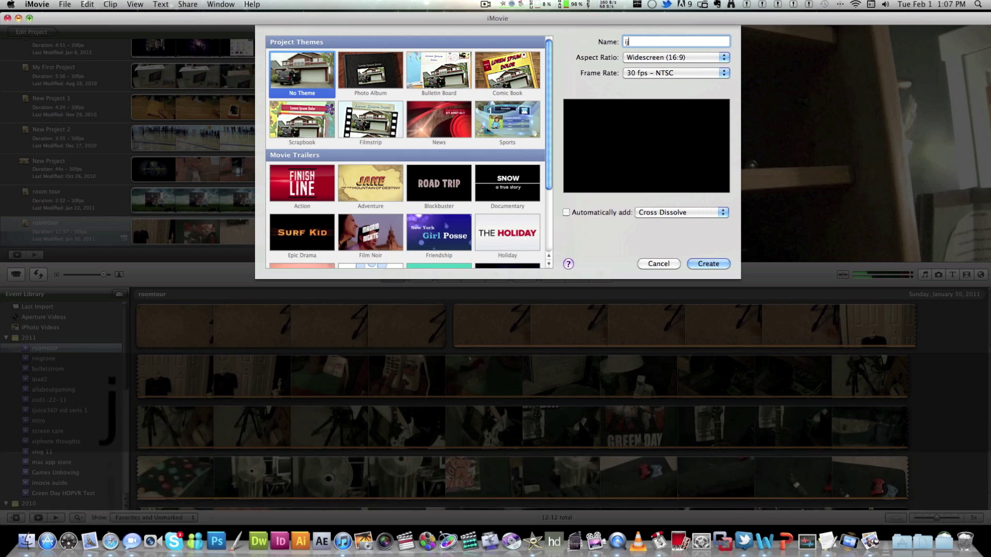
text(uice video)
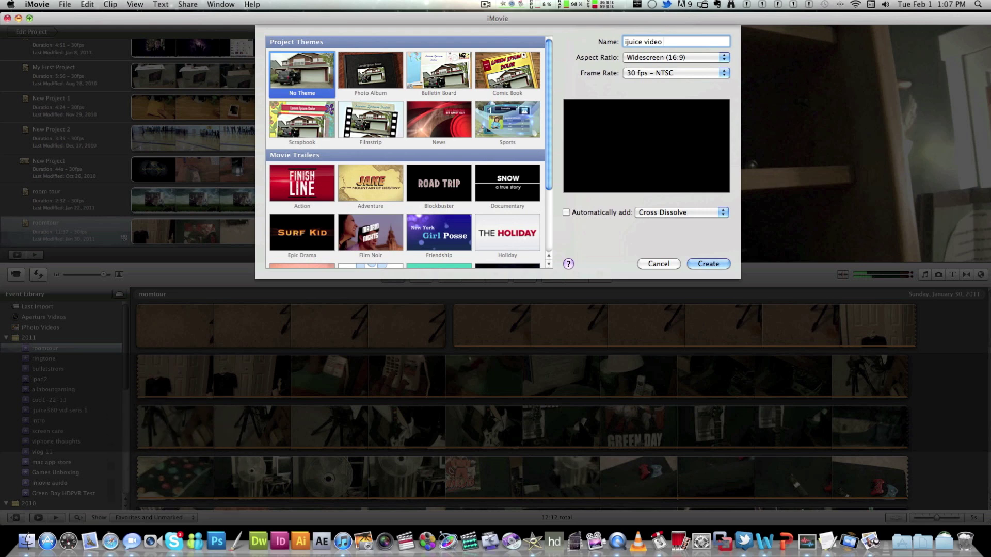
text( imovie)
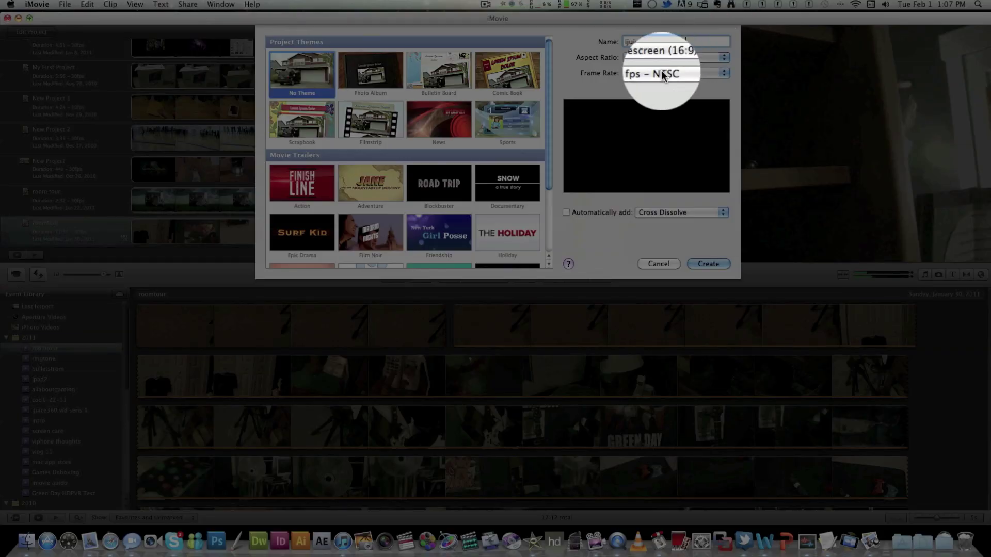
- Keep the Widescreen (16:9) aspect ratio and 30 fps – NTSC frame rate
click(667, 58)
click(666, 56)
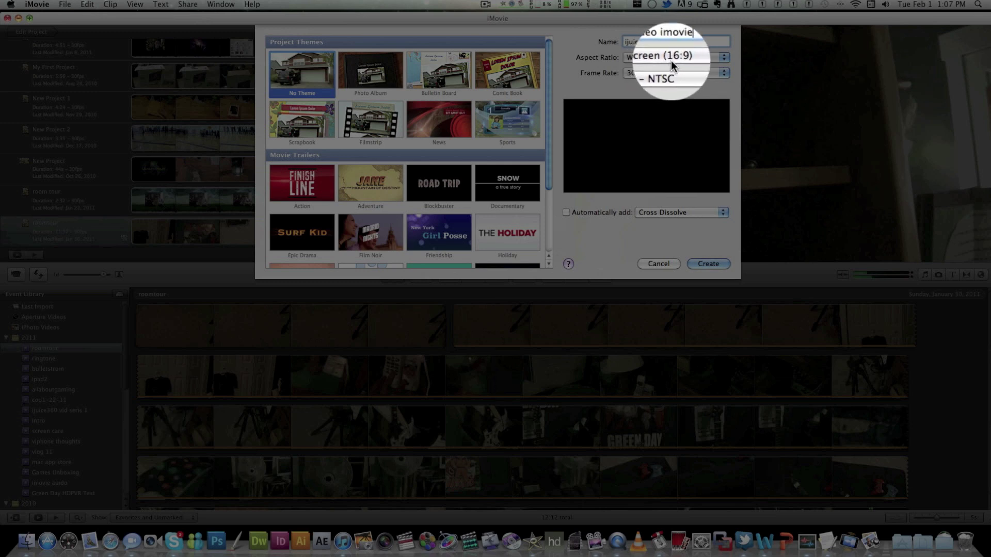
click(671, 58)
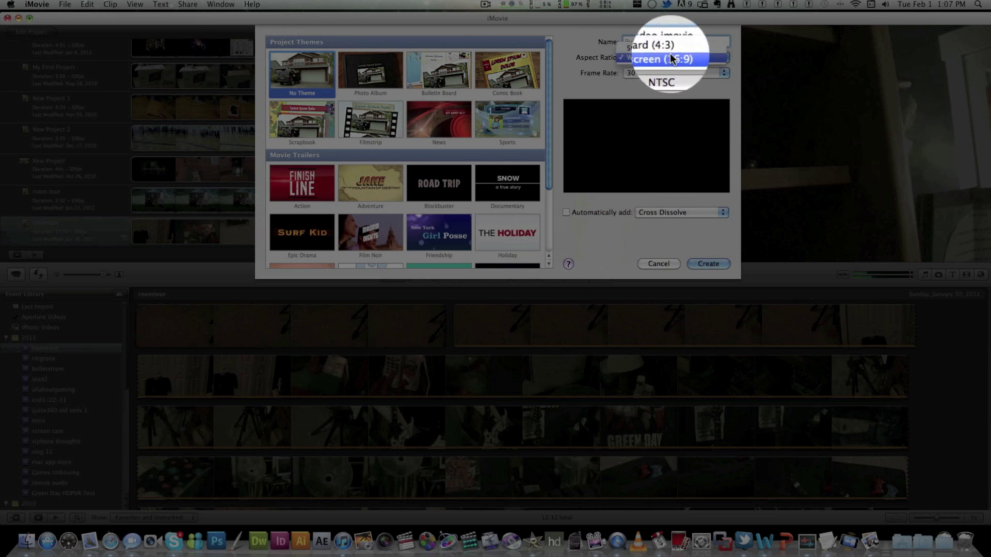
click(670, 88)
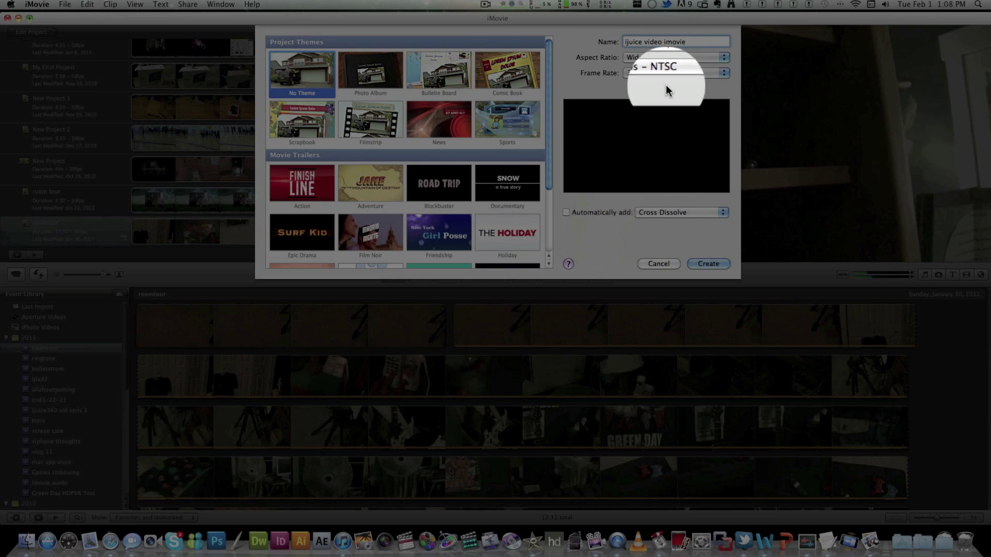
click(665, 75)
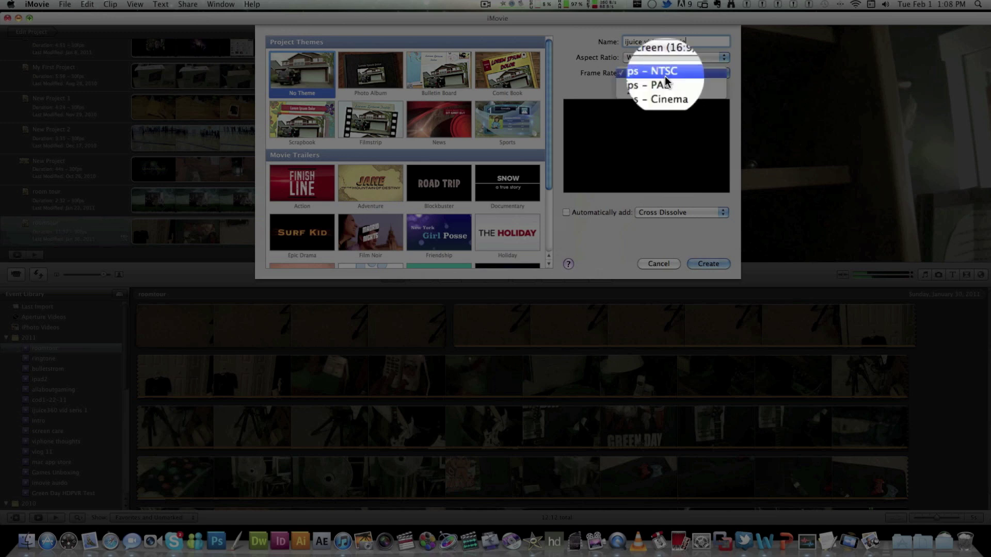
click(666, 79)
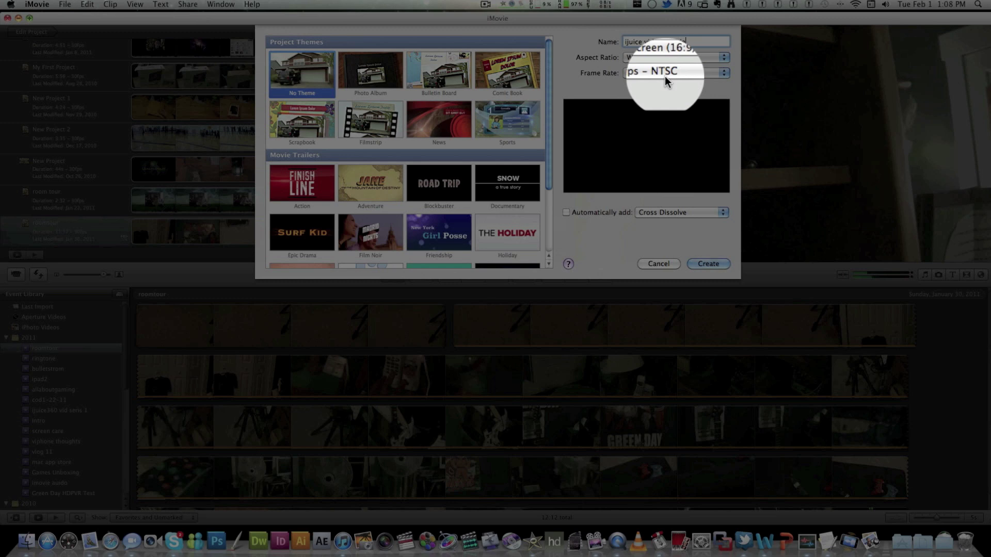
click(667, 82)
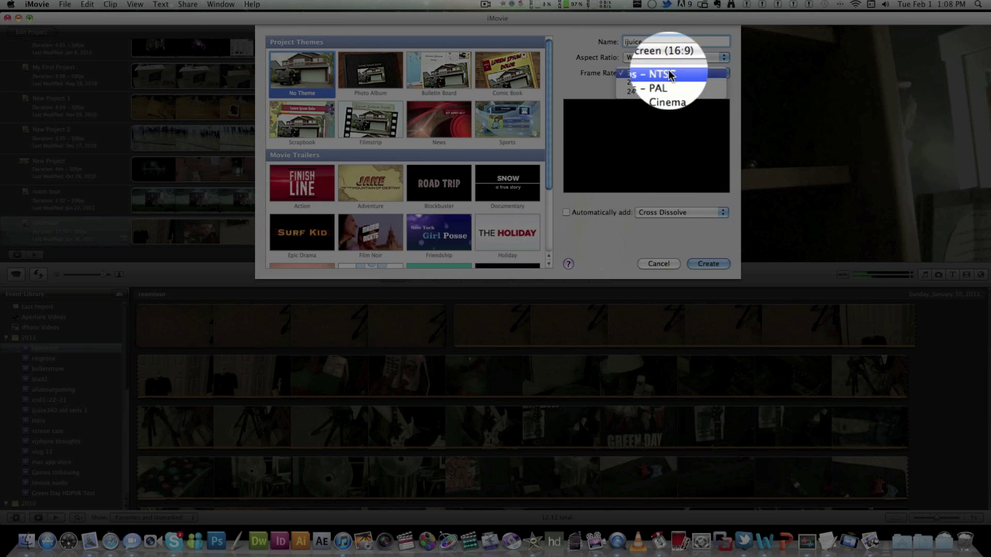
click(666, 73)
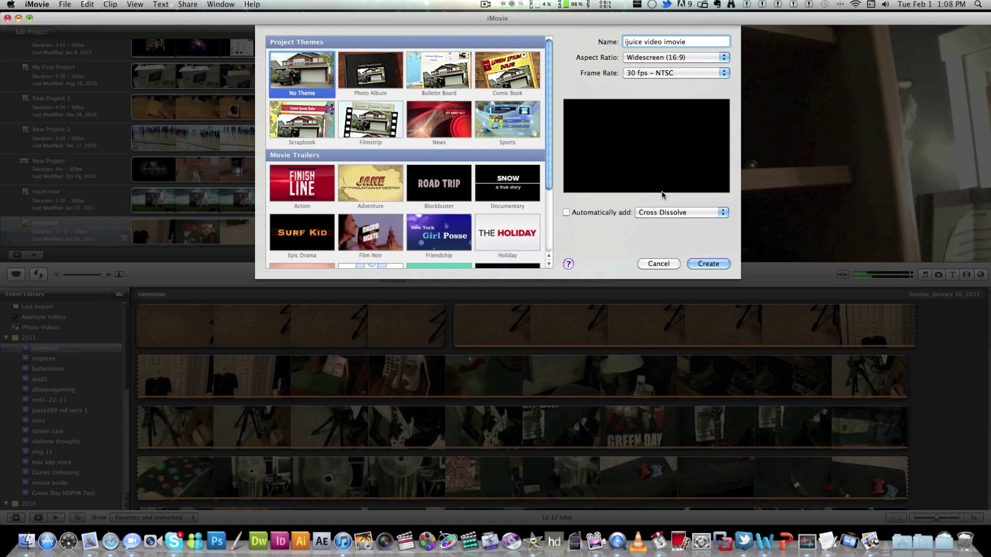
- Leave the Cross Dissolve transition setting unchanged and create the project
click(674, 212)
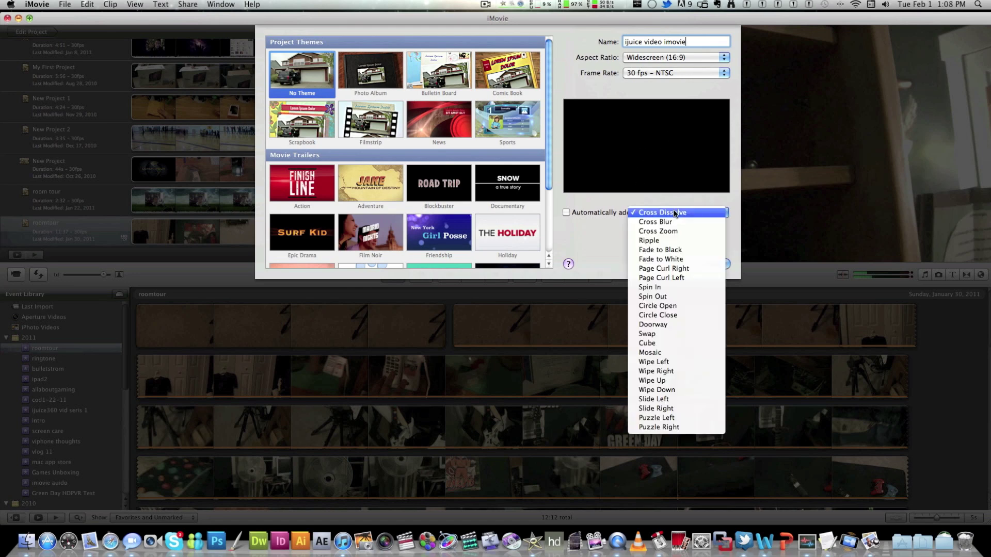
click(595, 231)
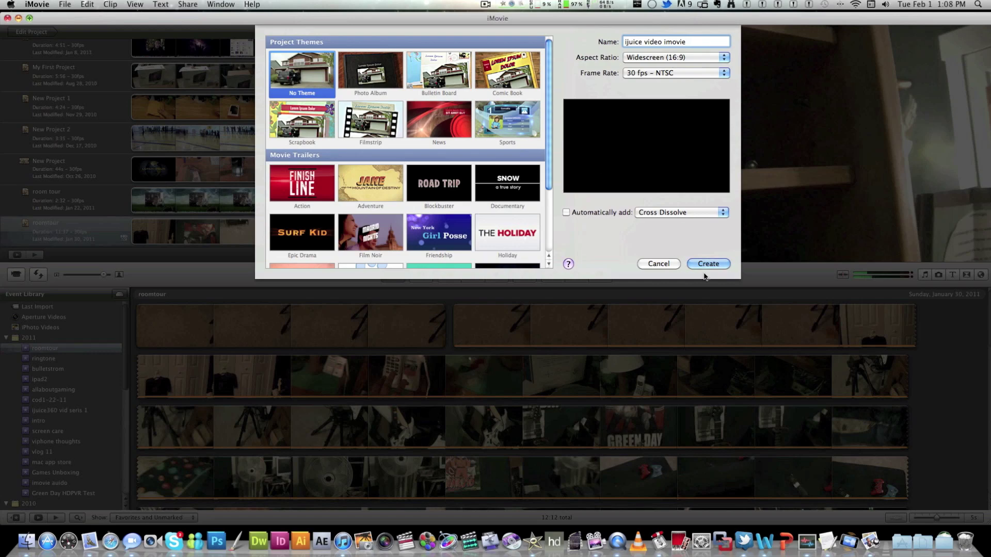
click(705, 263)
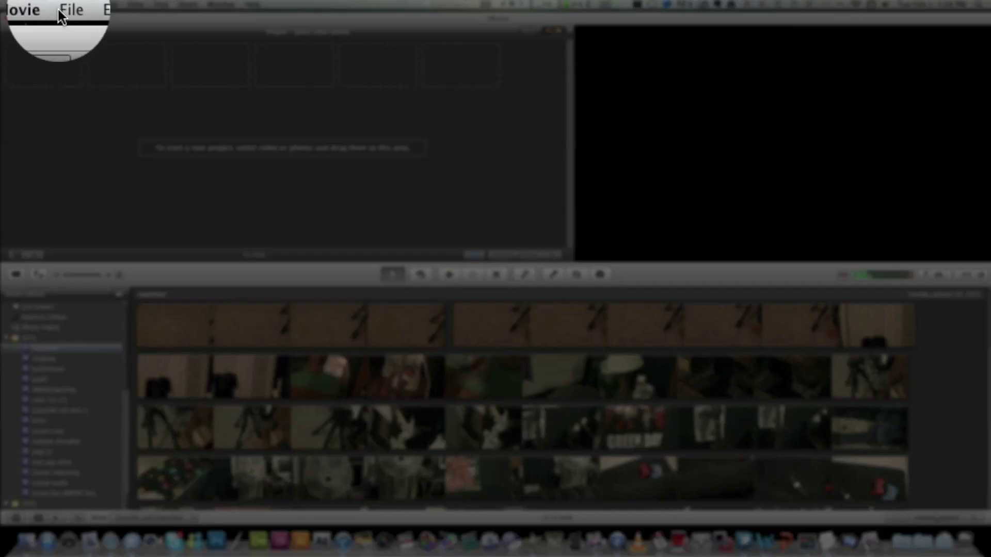
- From the File menu, select the kayaking.mov and timelapse clips for import
click(65, 4)
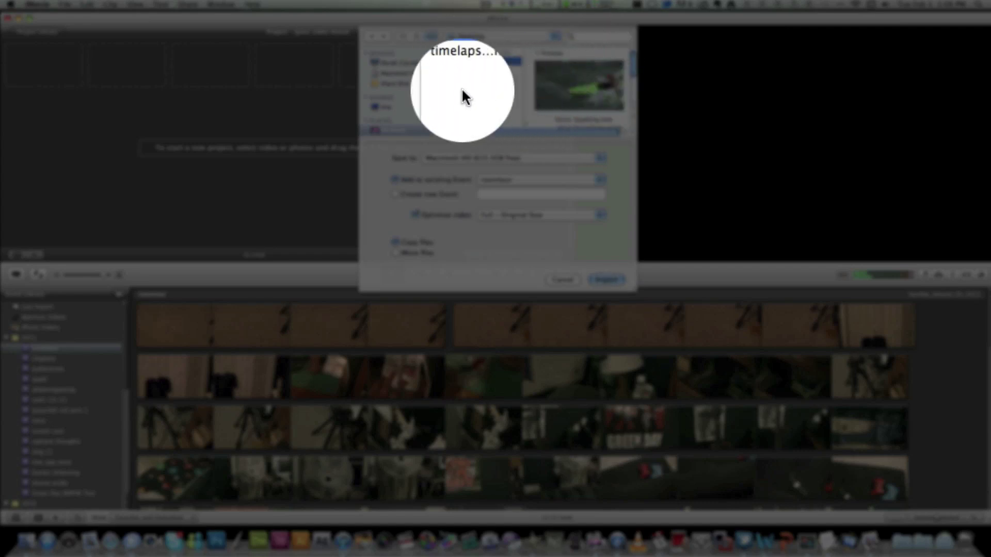
key(Up)
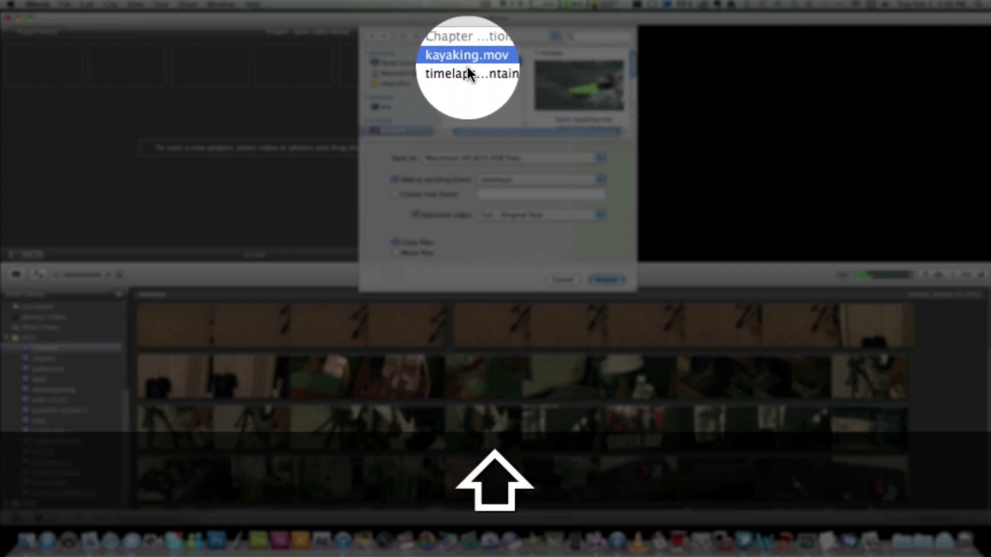
key(shift+Down)
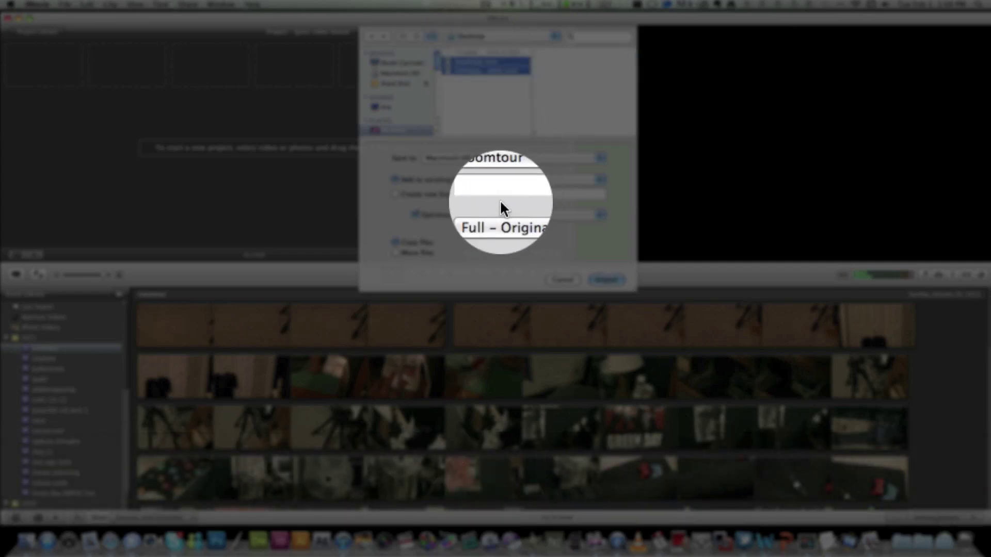
- Import them into a new event 'imovie ijuice' at Full – Original Size on Macintosh HD
click(500, 196)
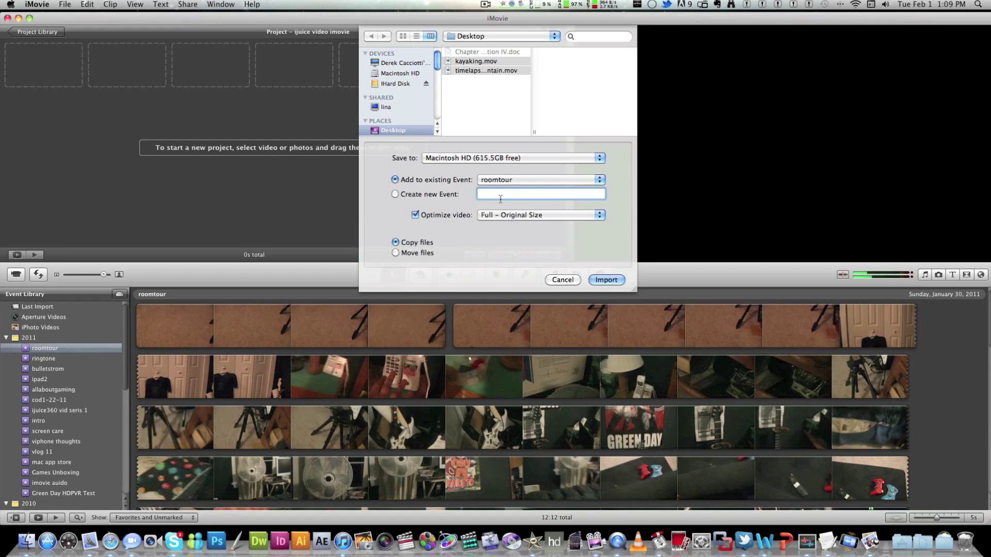
click(500, 198)
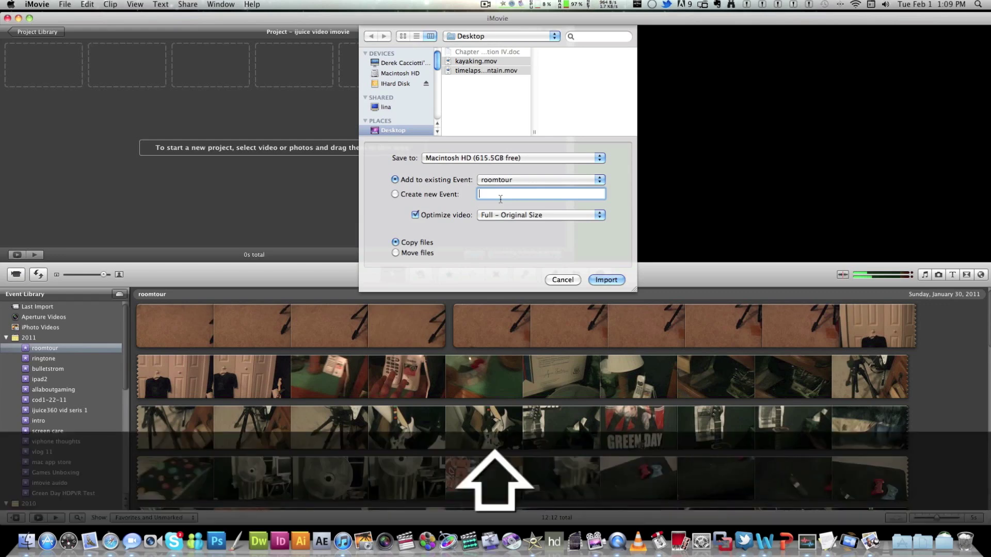
text(imovi)
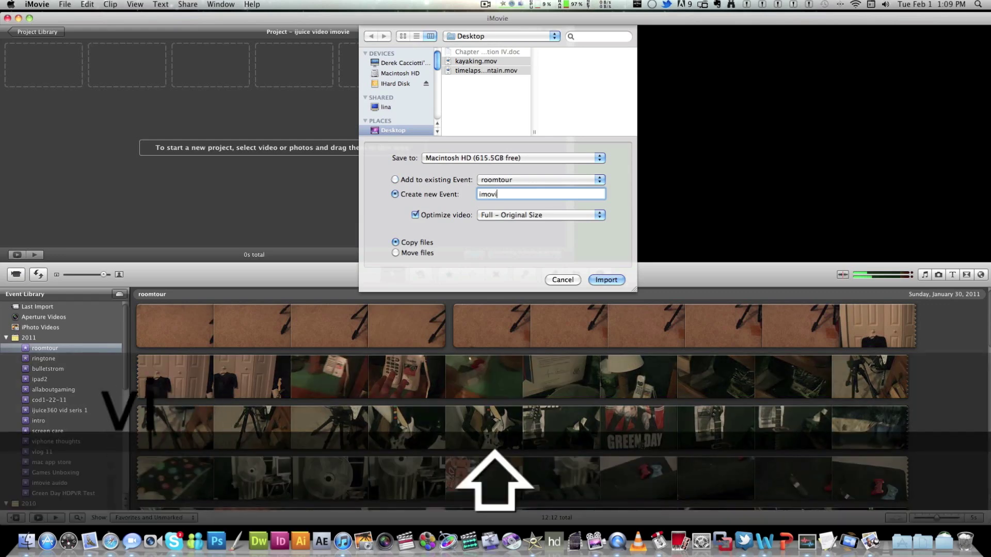
text(e ijuice)
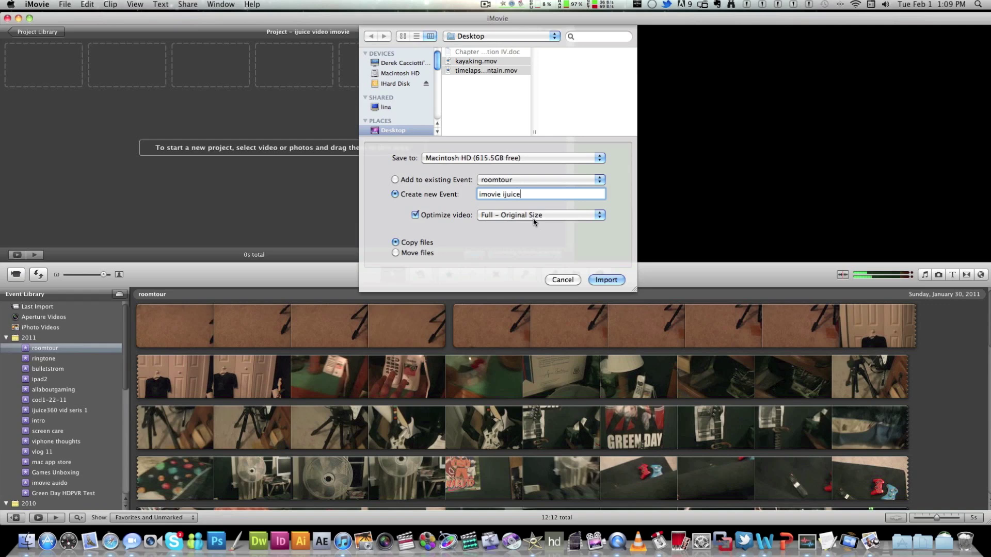
click(534, 222)
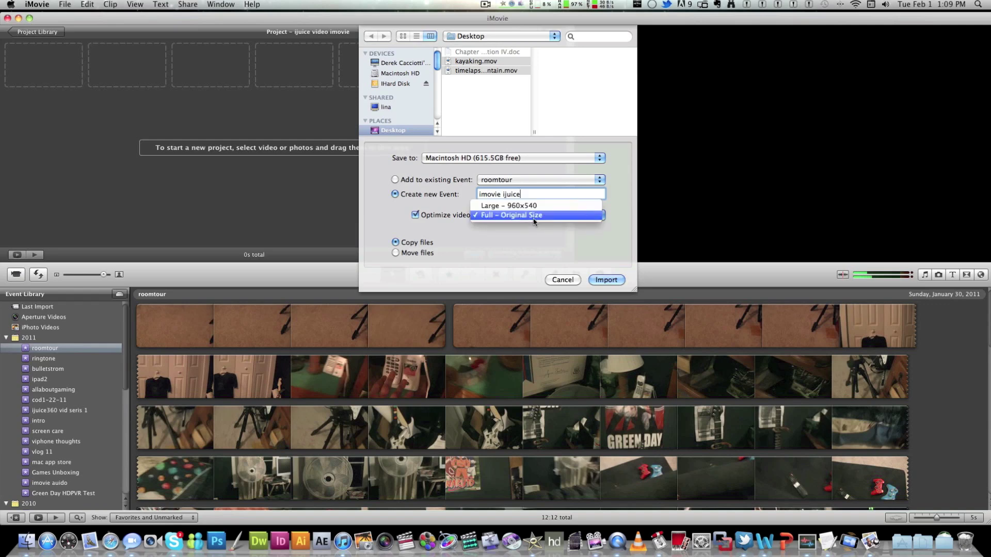
click(538, 216)
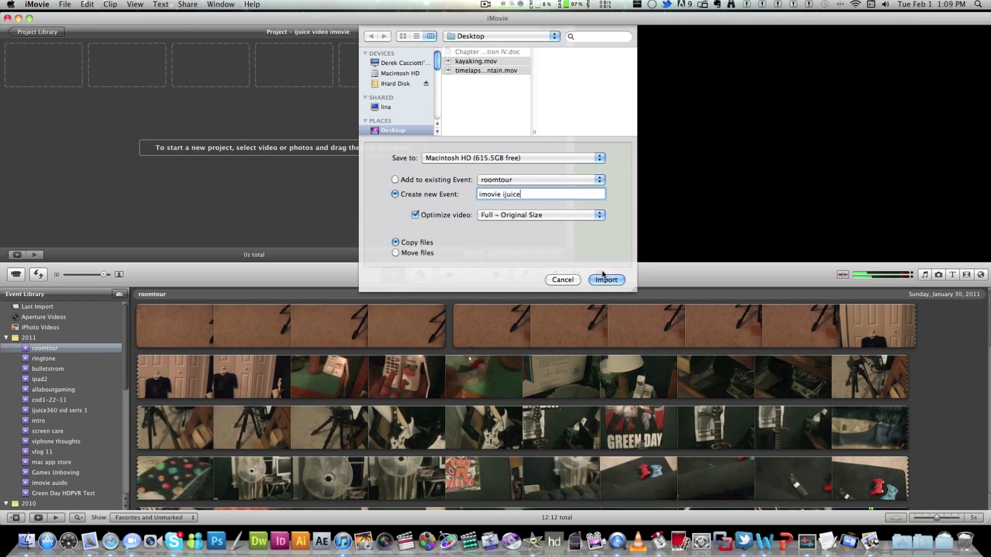
click(505, 161)
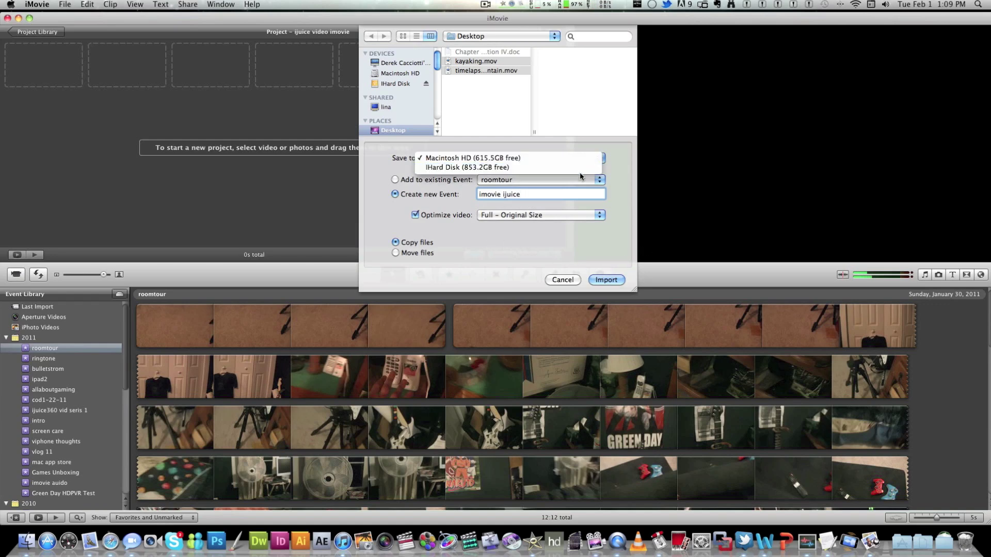
click(608, 135)
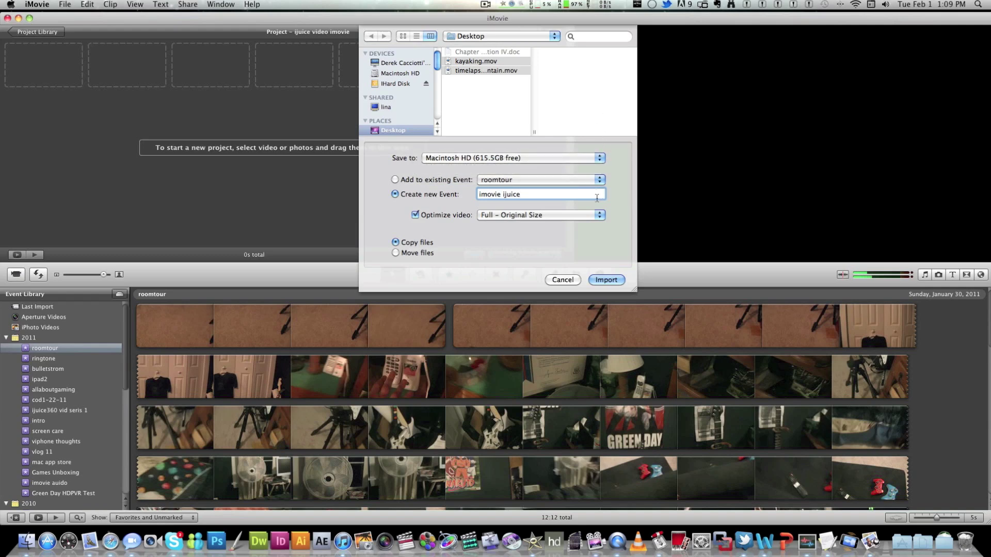
click(607, 280)
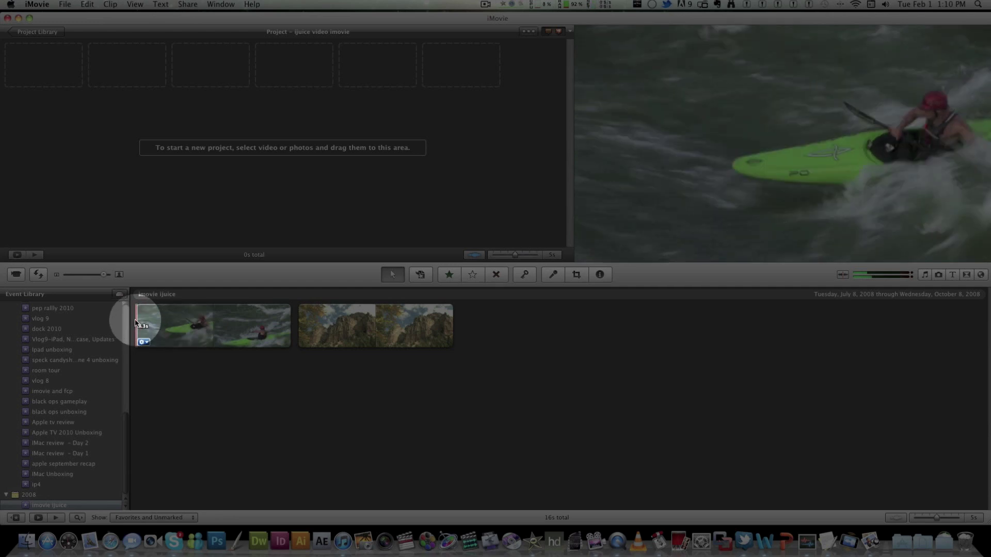
- Mark a 4-second stretch of the kayak clip in the event browser
drag(135, 323, 292, 332)
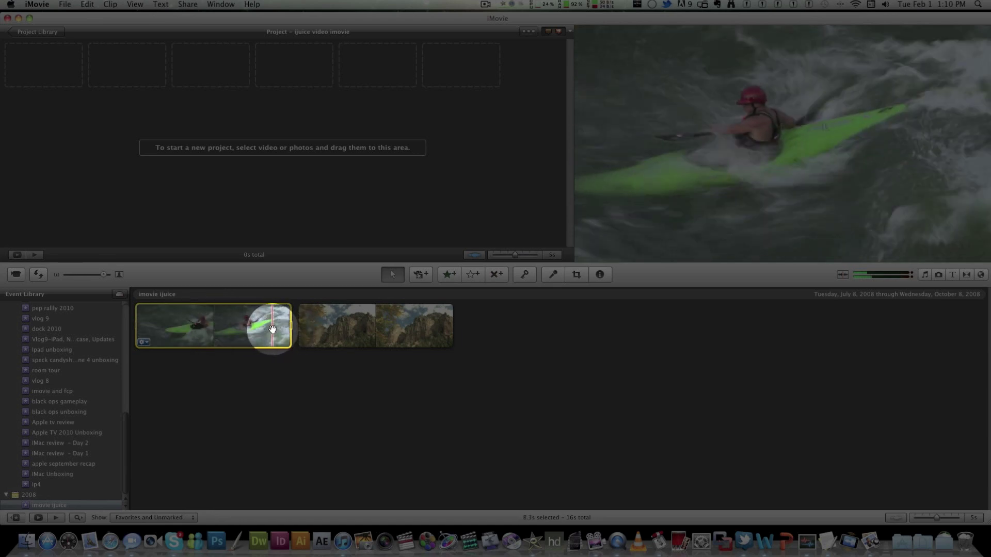
- Add the marked kayak footage to the project and play it back
drag(272, 329, 224, 146)
click(51, 82)
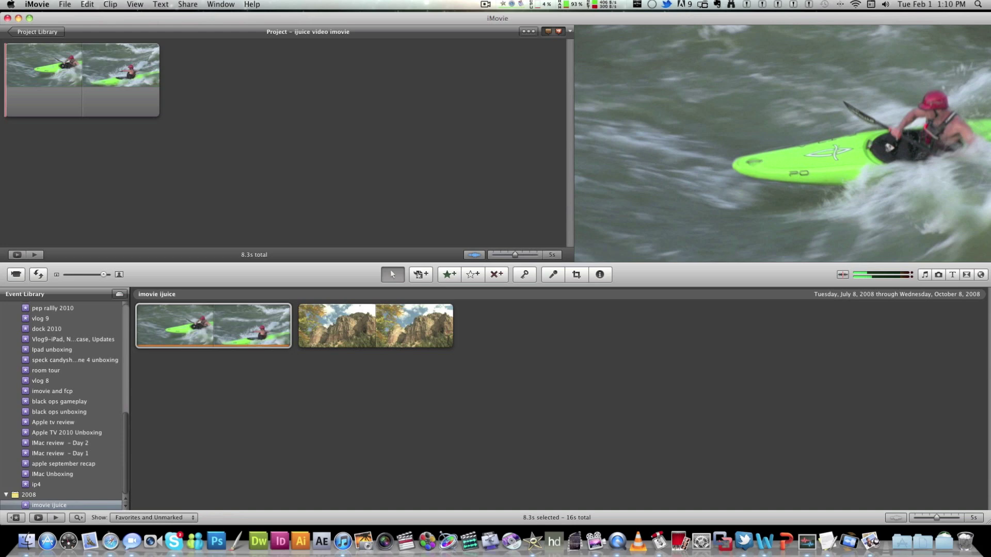
key(space)
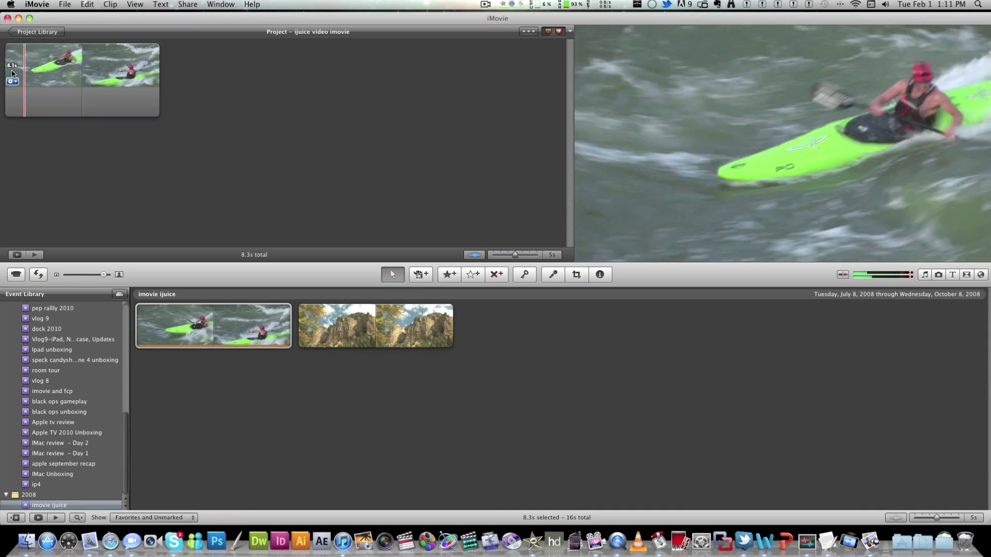
- Add a 3.6-second stretch of the mountain clip after it and replay the project
click(297, 331)
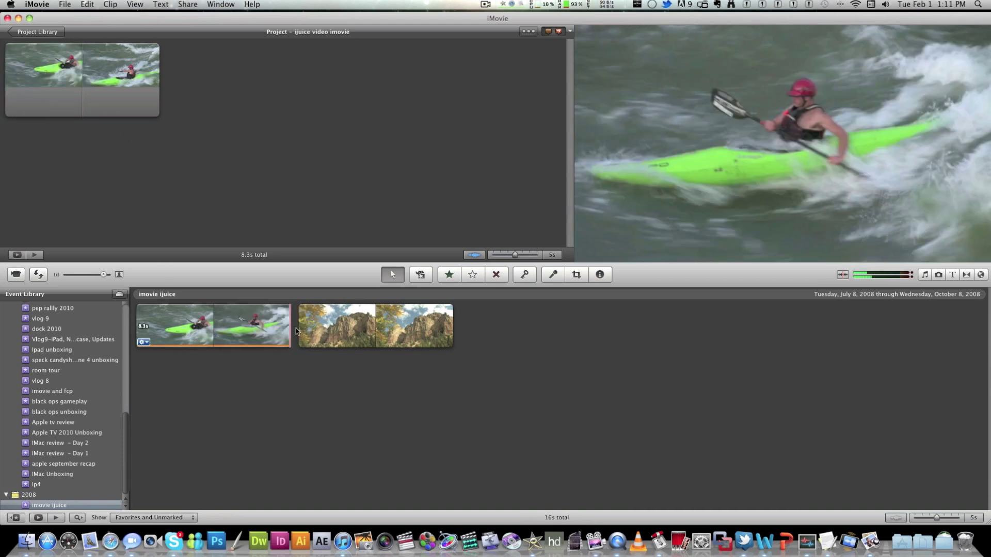
drag(299, 331, 363, 213)
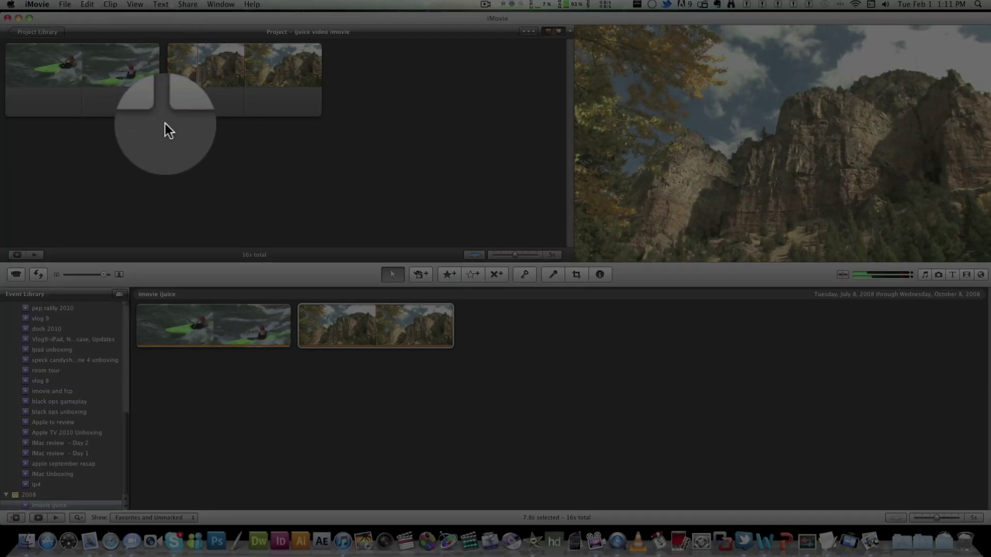
key(space)
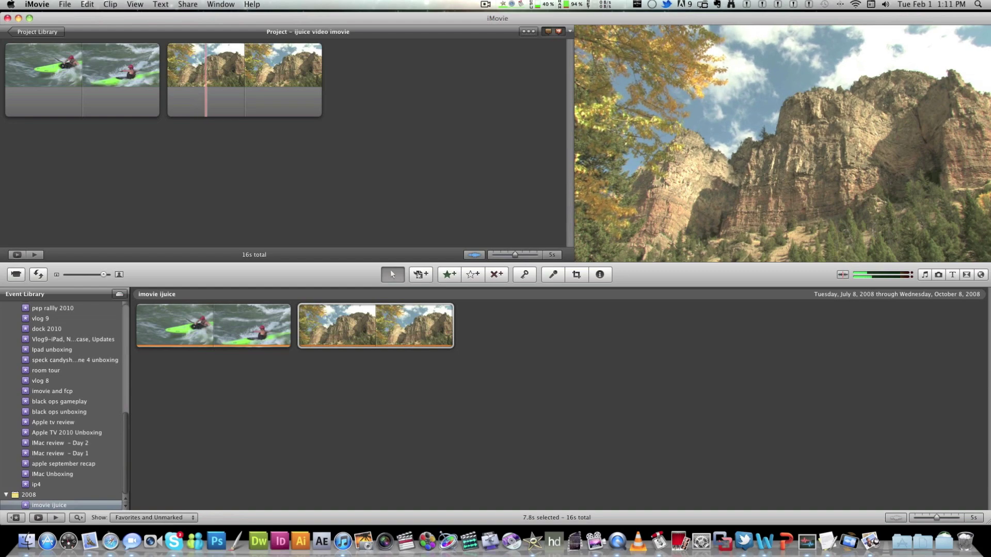
- Mark a short range near the kayak clip's end and remove it with Delete Selection
key(backslash)
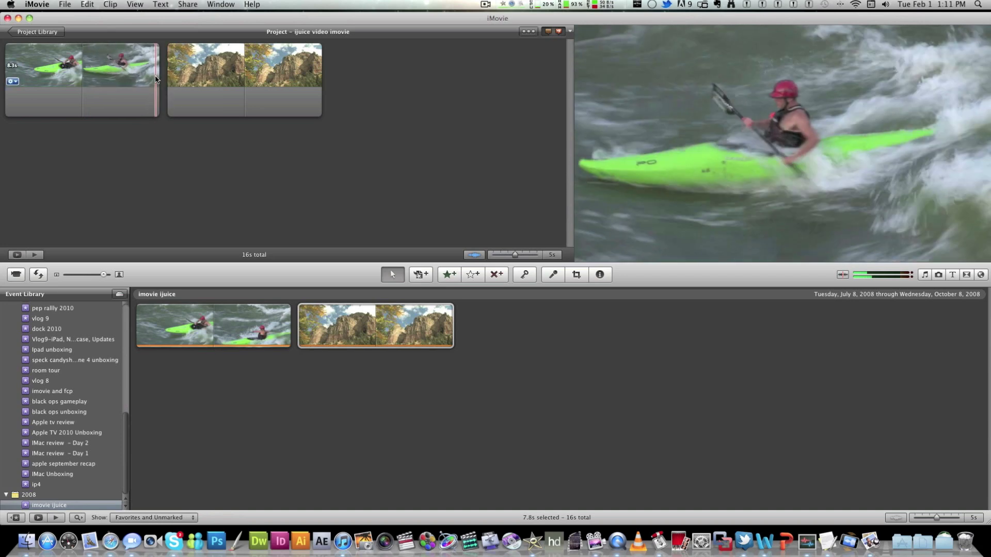
key(super+shift+a)
drag(154, 81, 123, 83)
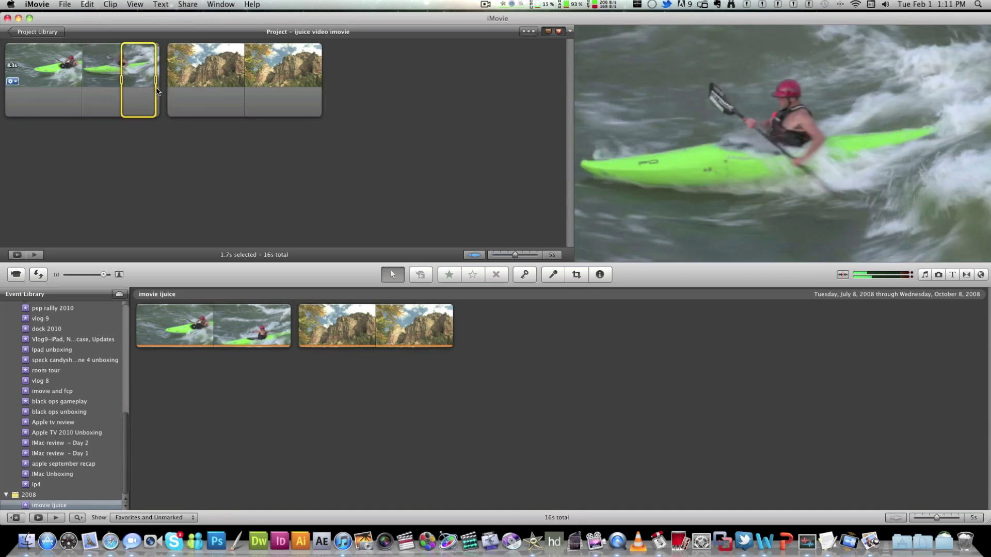
drag(157, 82, 137, 82)
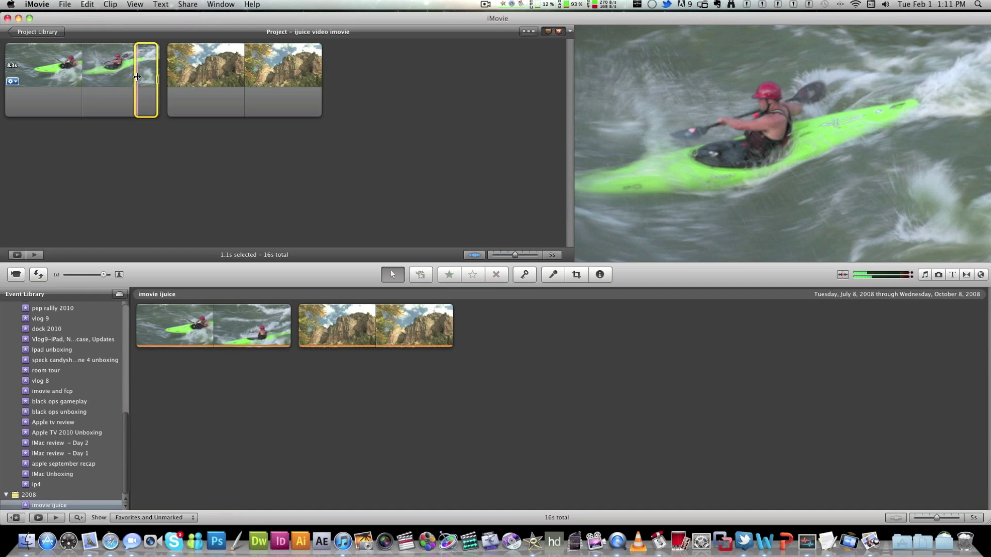
key(space)
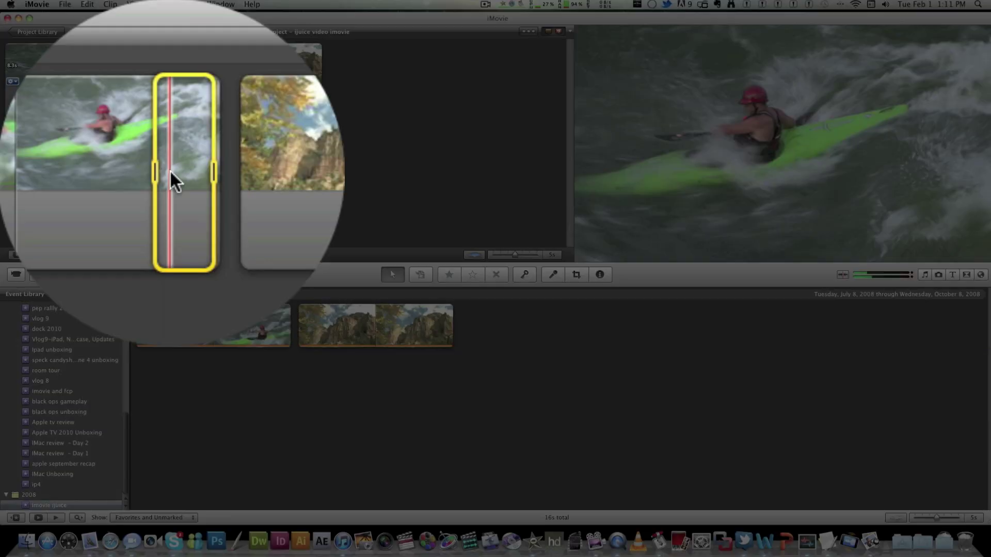
right_click(141, 82)
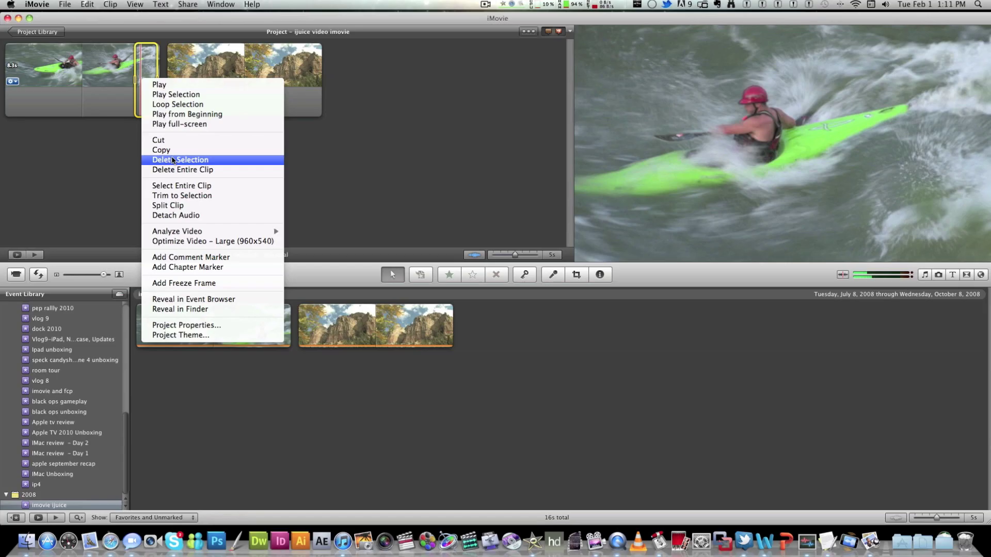
click(227, 157)
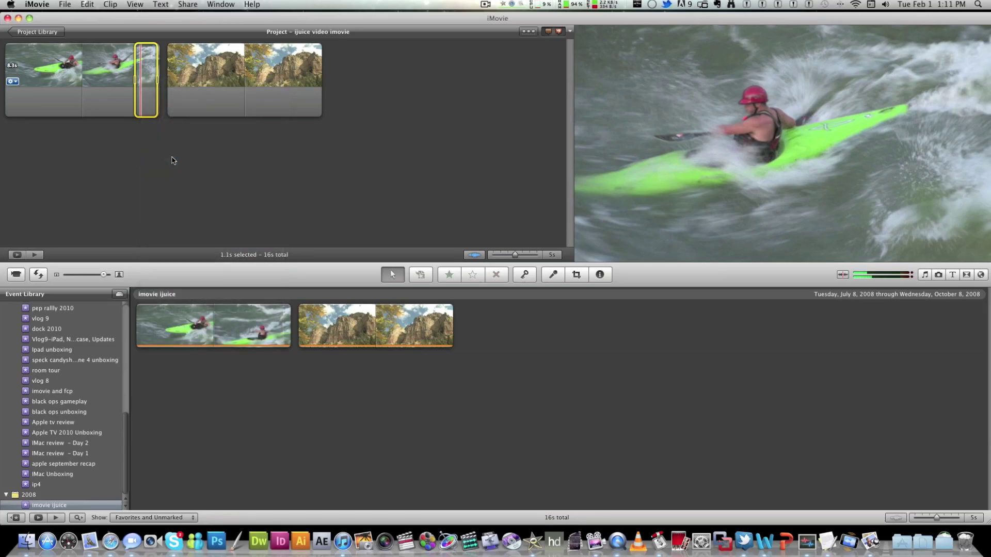
key(backslash)
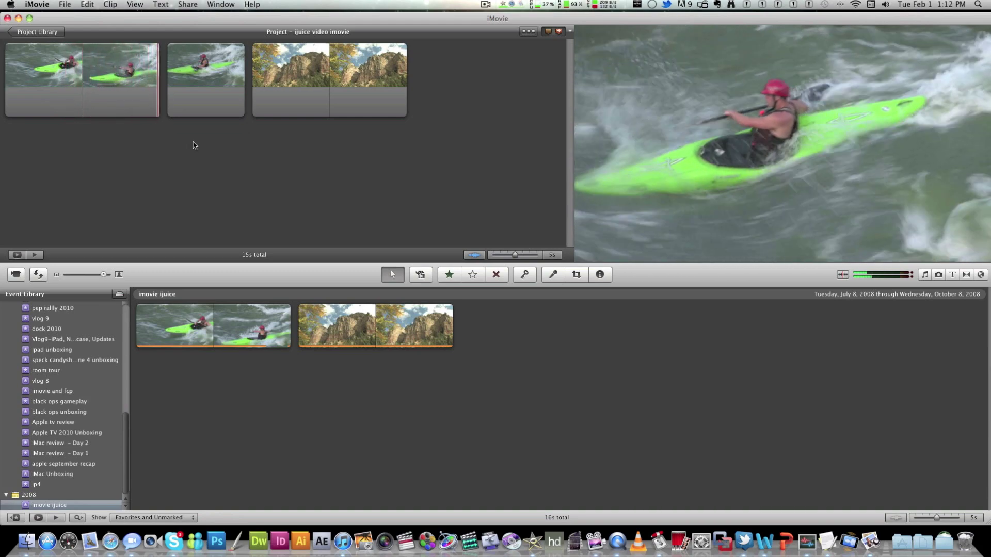
- Delete the leftover 0.1-second kayak fragment and decline an incoming call
click(195, 88)
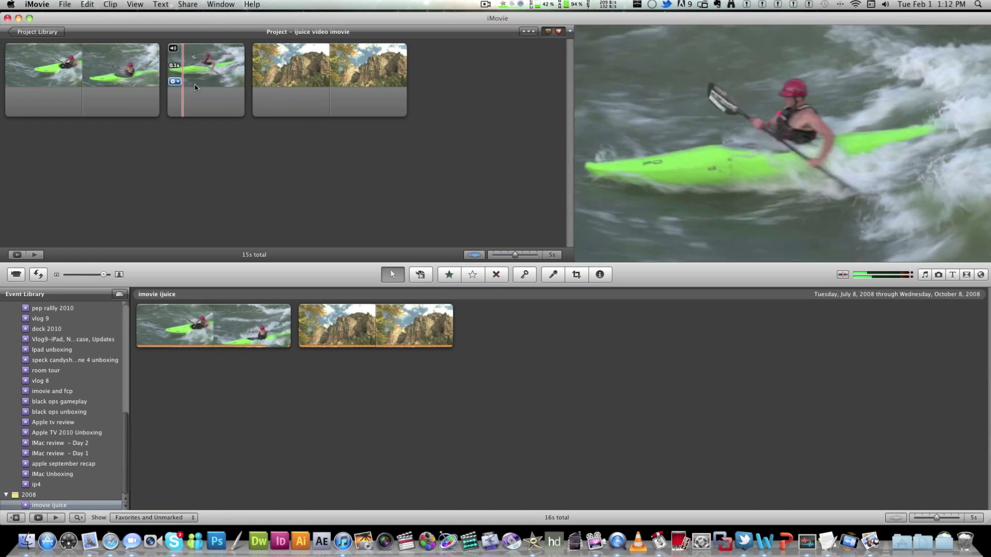
click(195, 87)
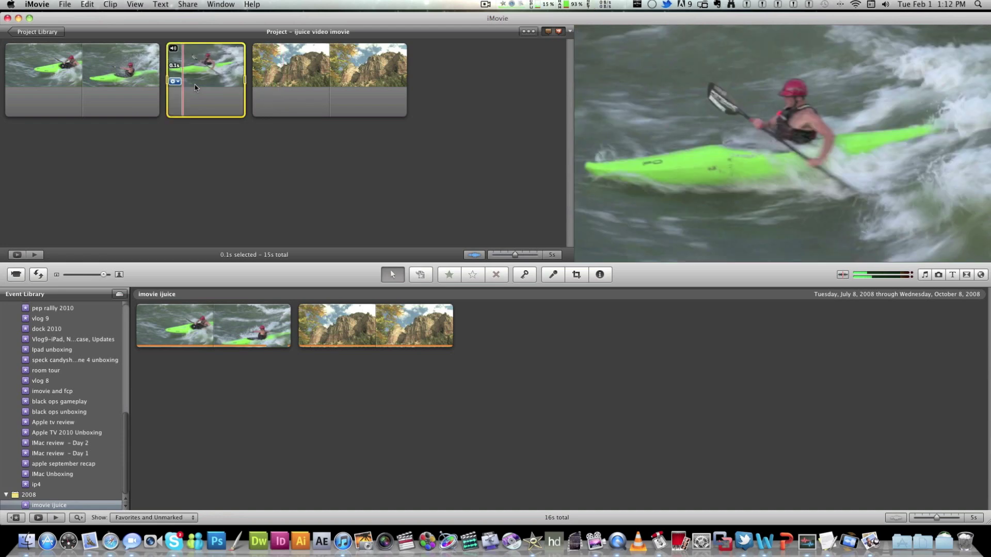
key(Delete)
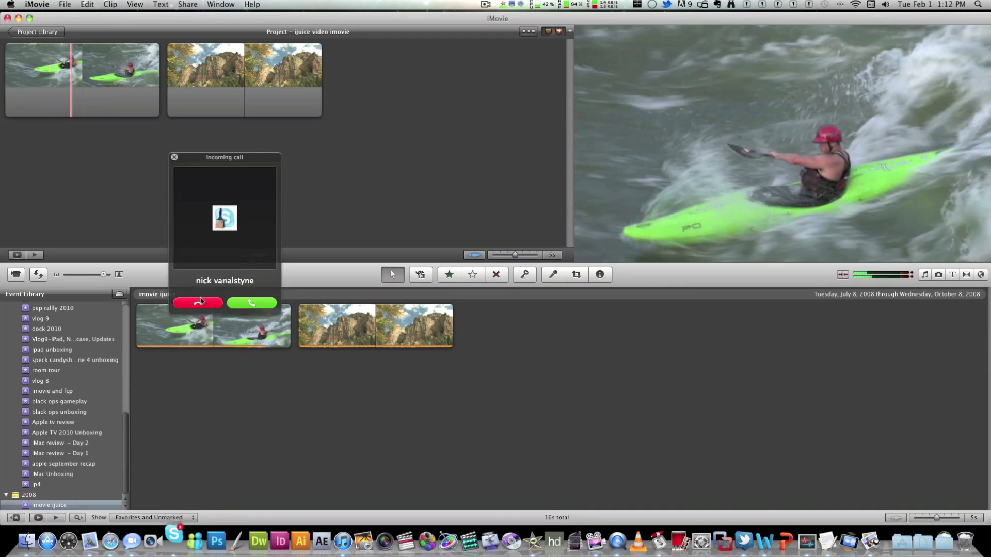
click(196, 302)
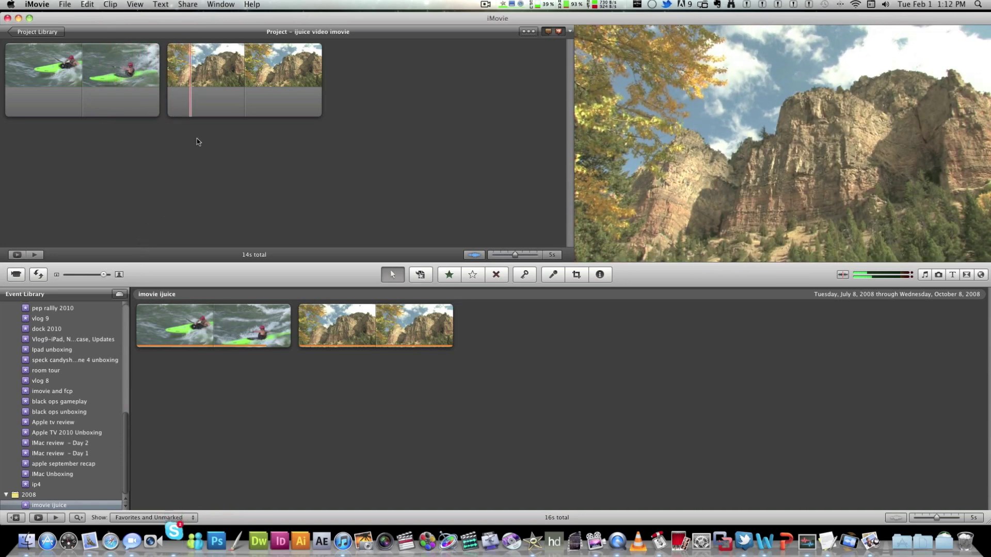
- Delete the final 3.5 seconds of the cliff clip and play the 11-second project
mouse_move(213, 95)
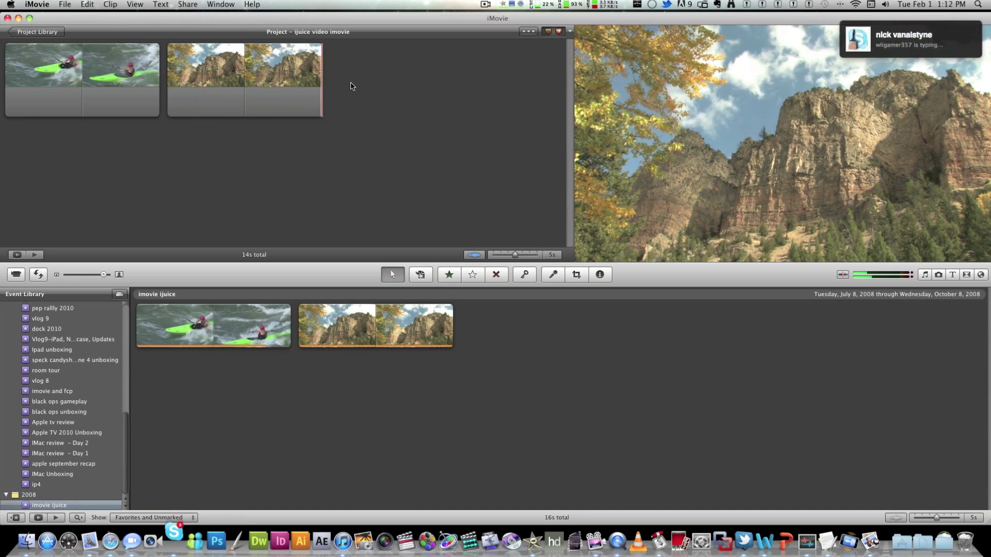
drag(322, 88, 251, 88)
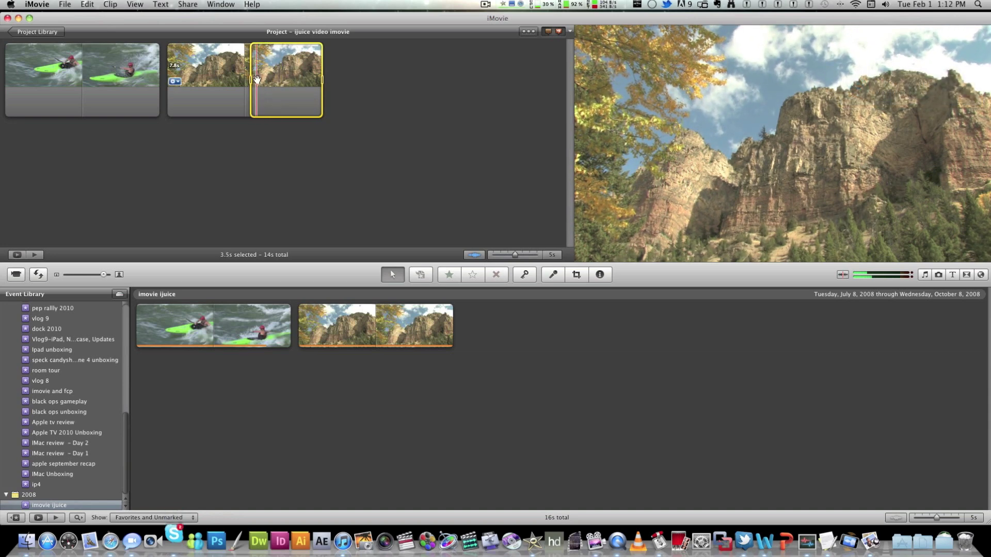
right_click(257, 79)
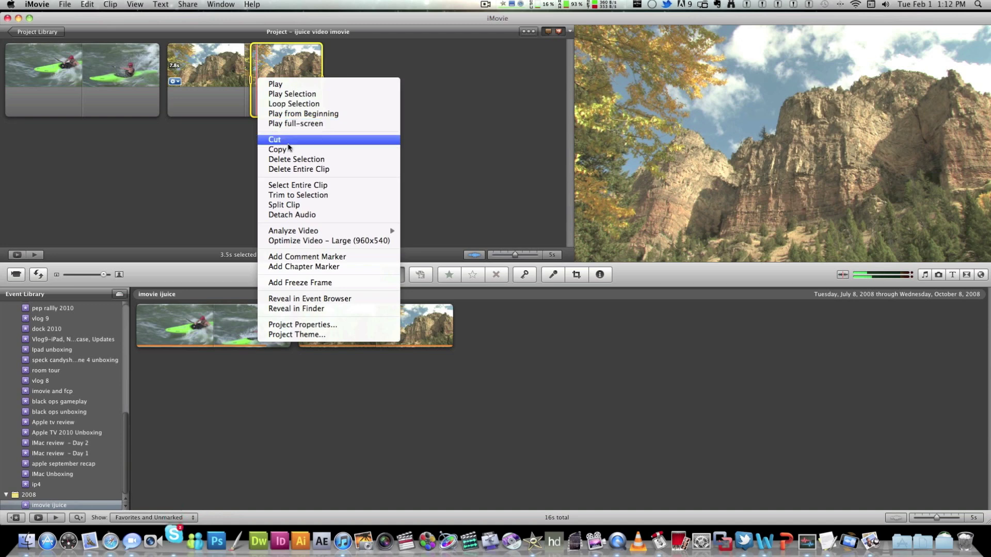
click(305, 163)
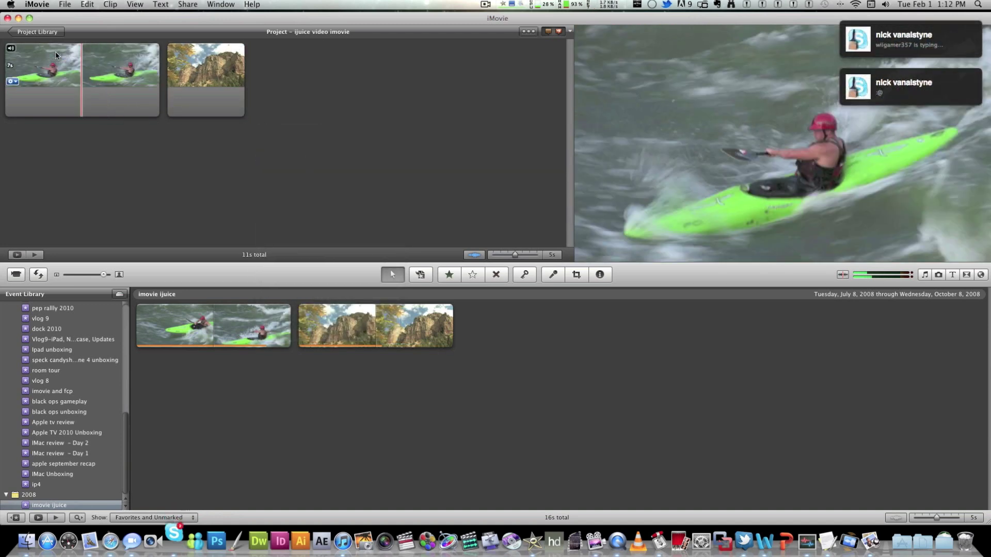
mouse_move(11, 50)
key(space)
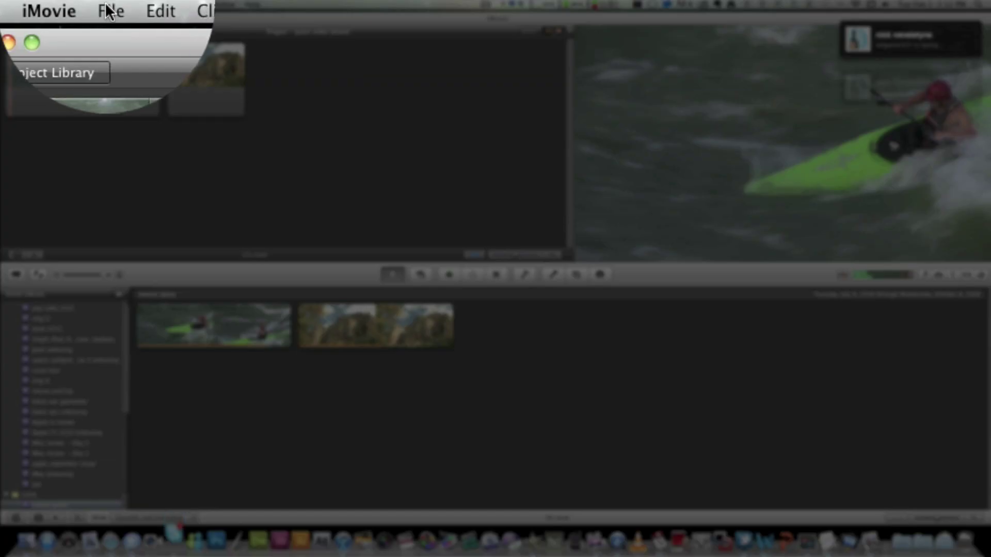
- Bring up the Export Movie dialog from the Share menu
click(107, 10)
mouse_move(109, 12)
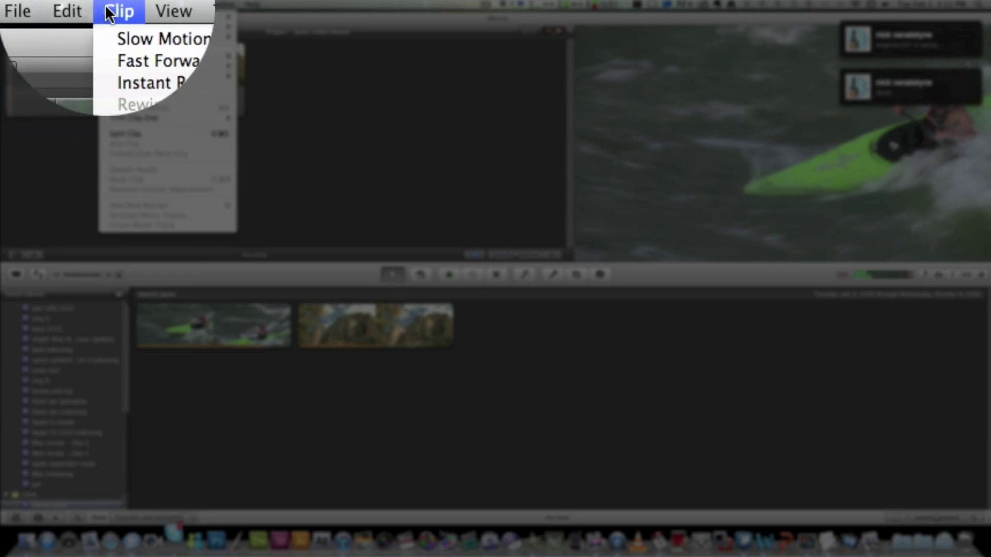
mouse_move(193, 19)
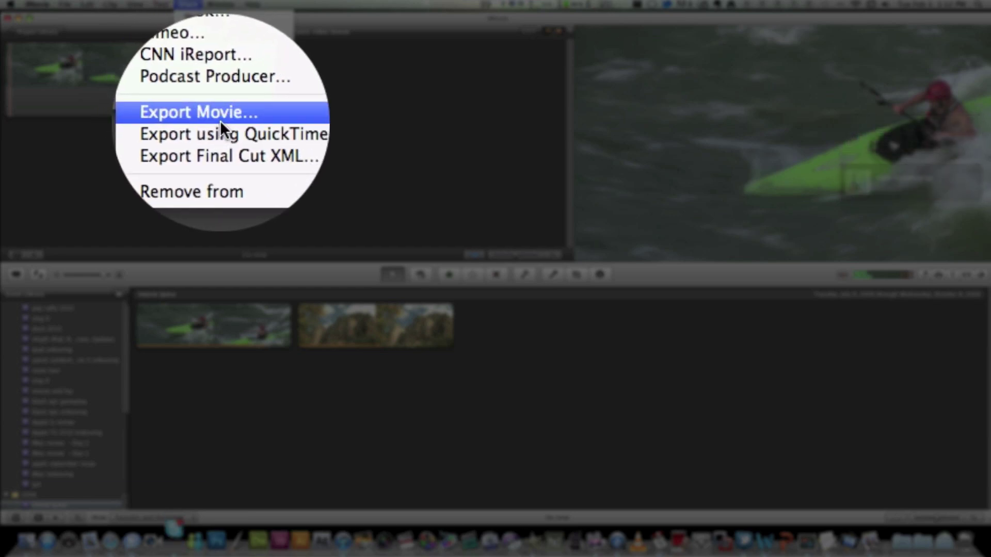
click(220, 119)
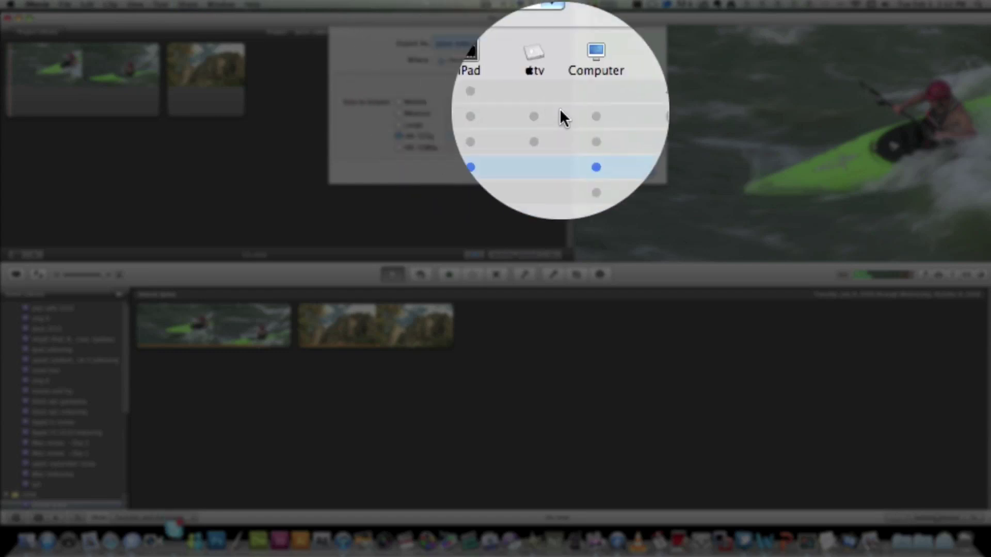
- Export the movie as 'final video' to the Desktop at HD 1080p (1920x1080)
key(BackSpace)
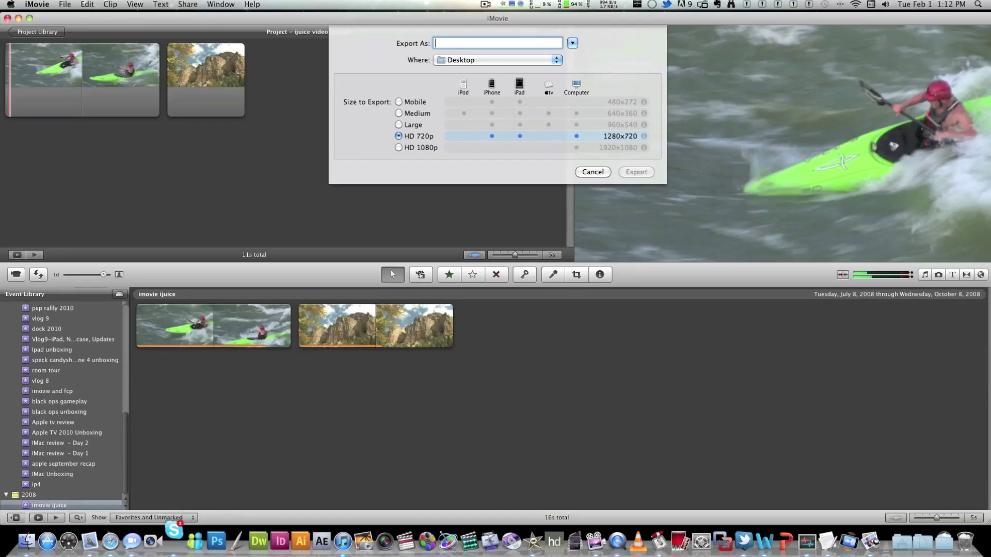
text(fina;)
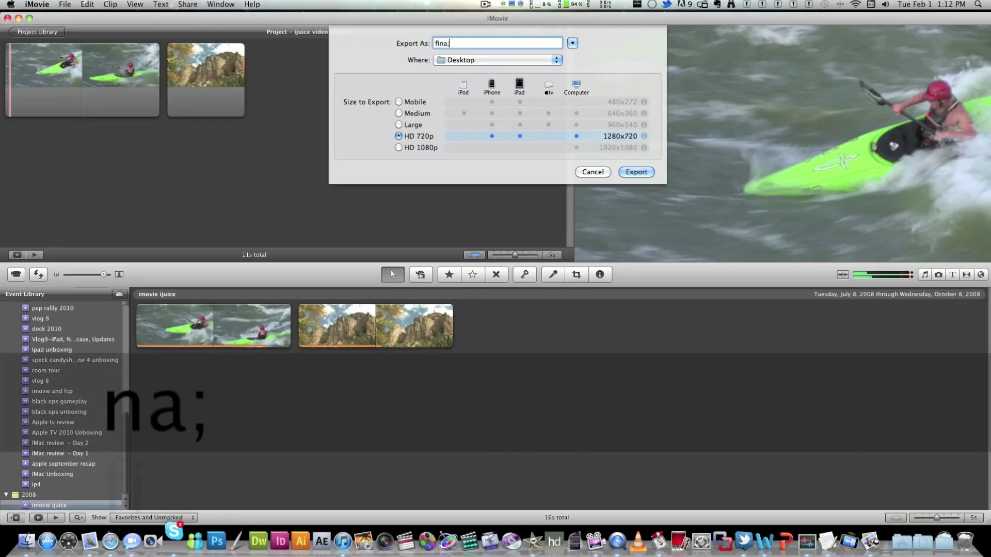
key(BackSpace)
text(l vid)
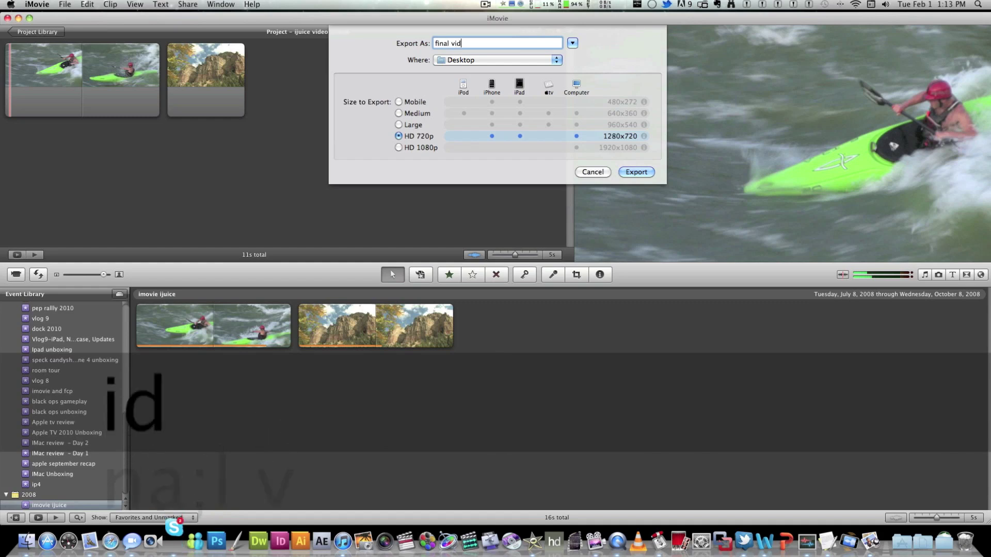
text(eo)
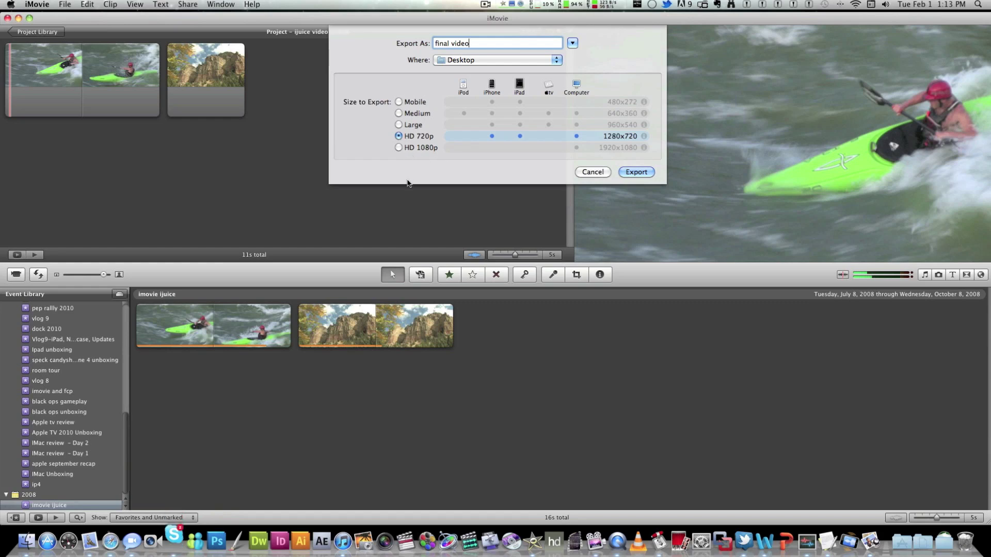
click(400, 148)
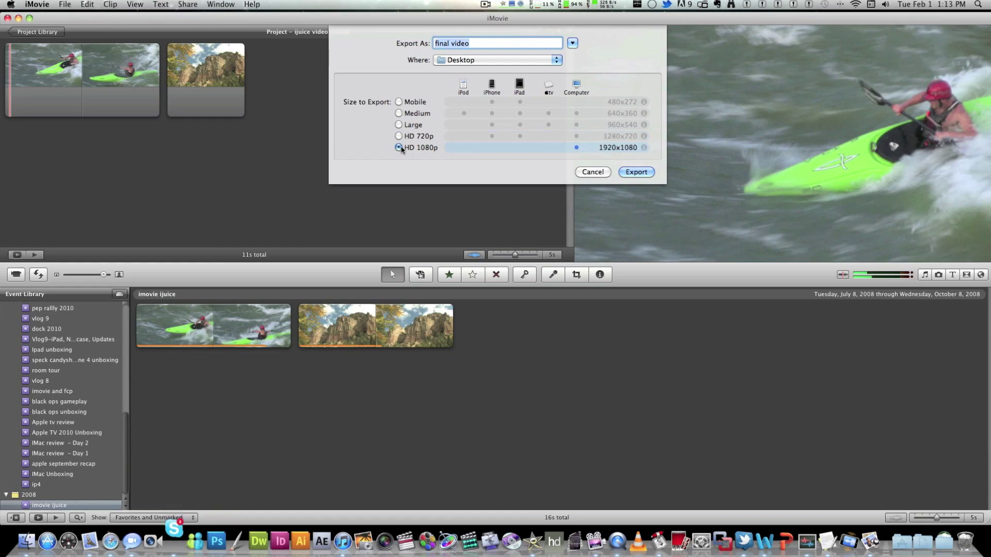
click(635, 174)
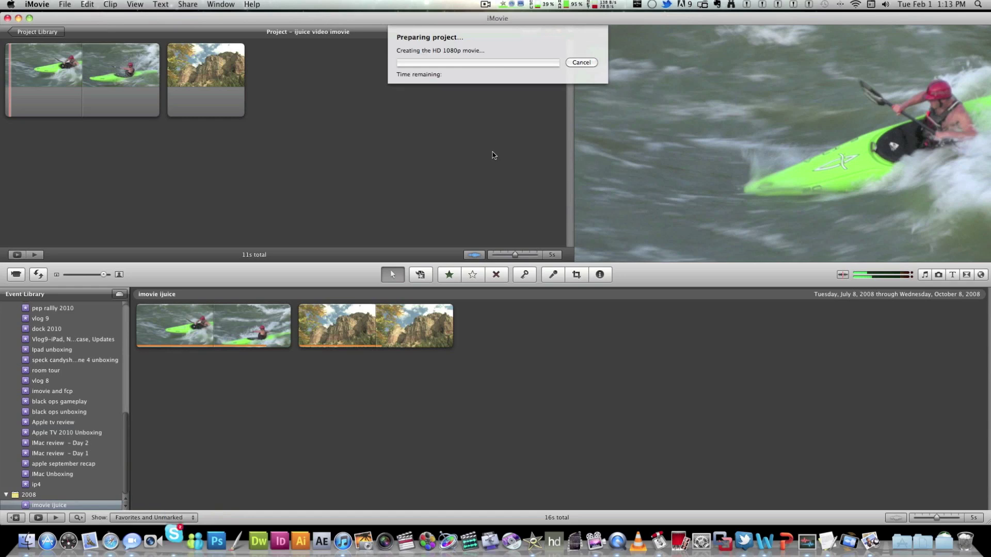
- Choose an item from a menu-bar menu while the HD 1080p export finishes
click(485, 4)
click(498, 38)
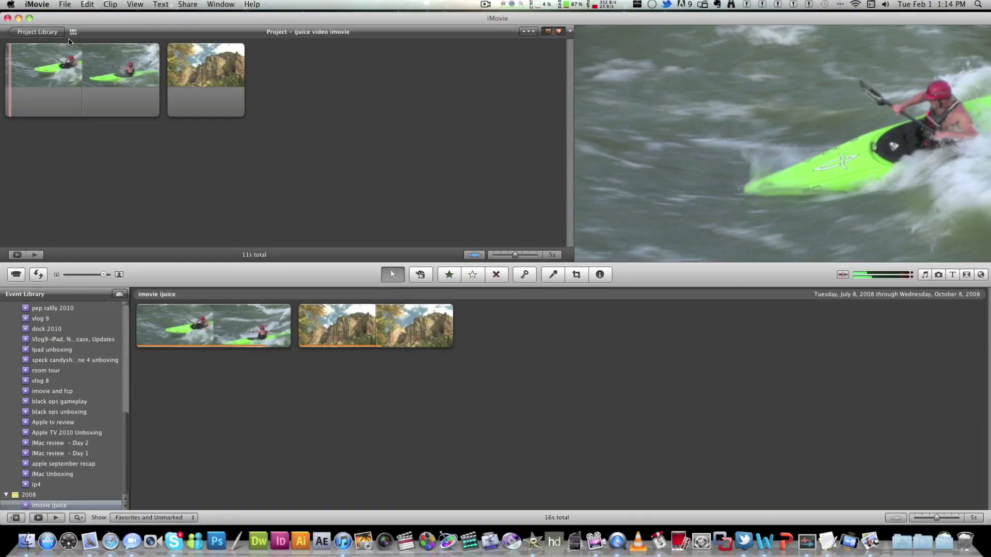
- Minimize iMovie, show the Desktop icons through Camouflage, and open final video.mov
click(18, 17)
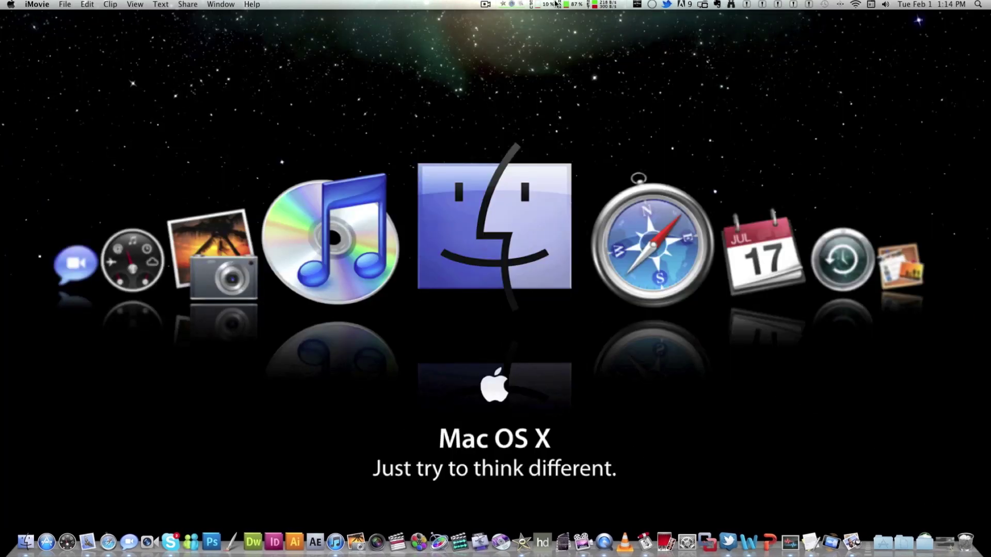
click(638, 5)
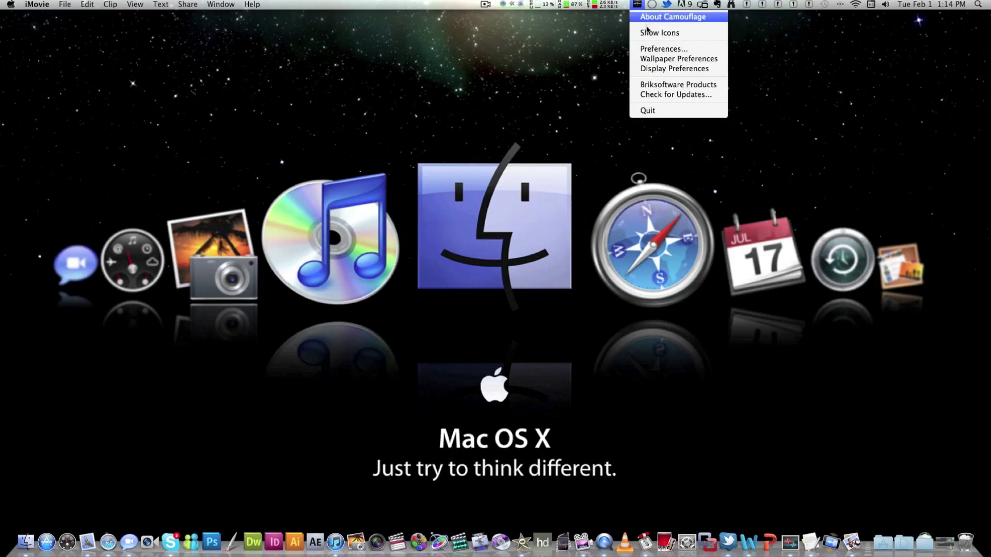
click(654, 33)
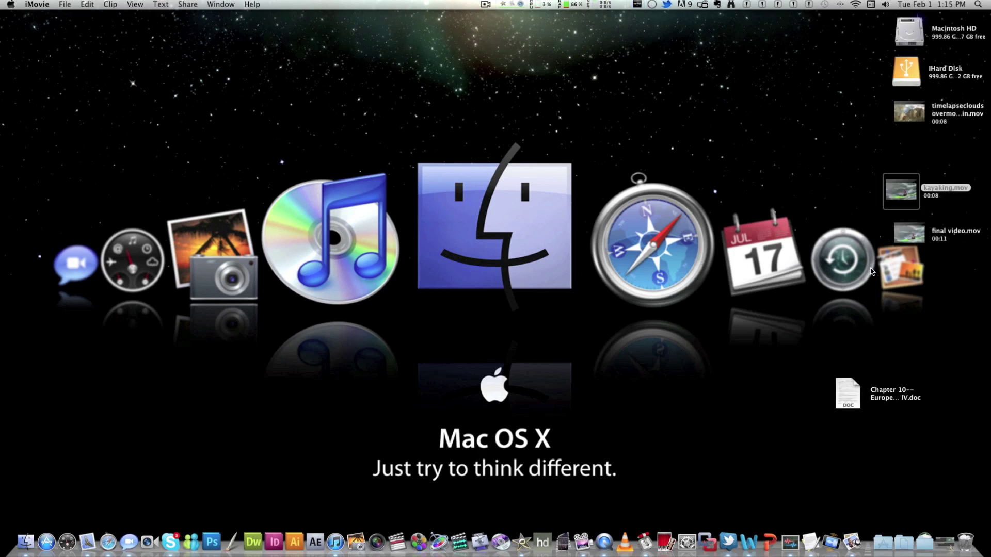
click(922, 250)
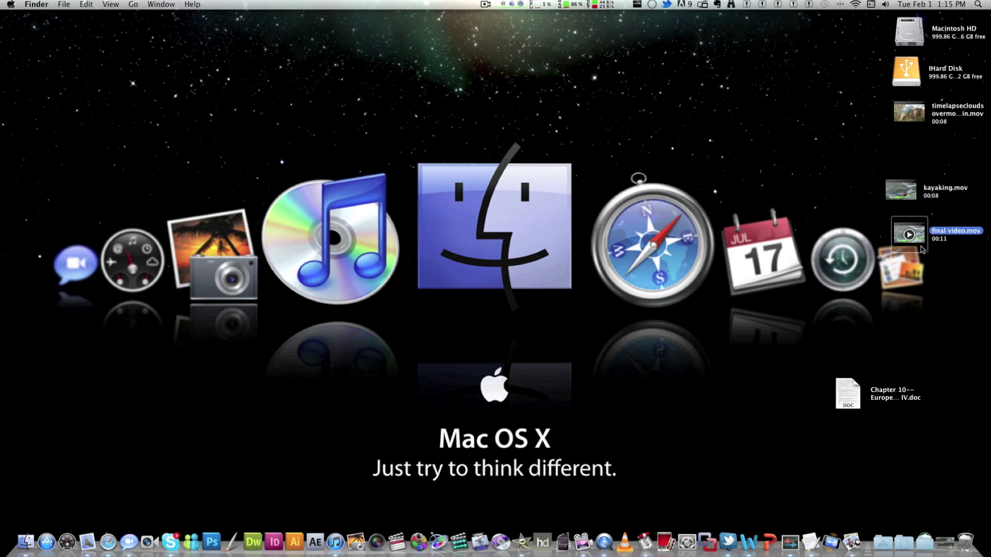
double_click(922, 249)
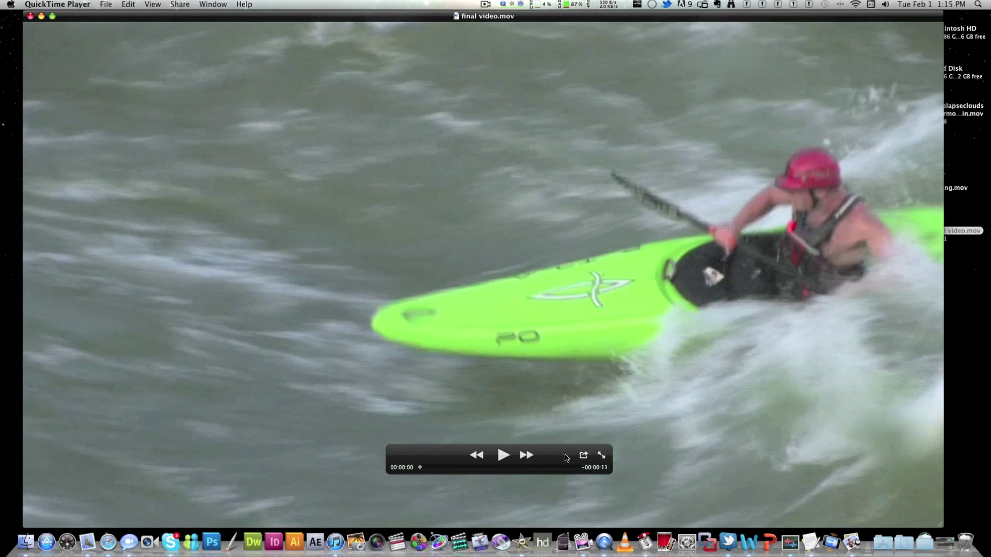
- Play final video.mov in QuickTime Player and pause it at 00:00:03
click(505, 456)
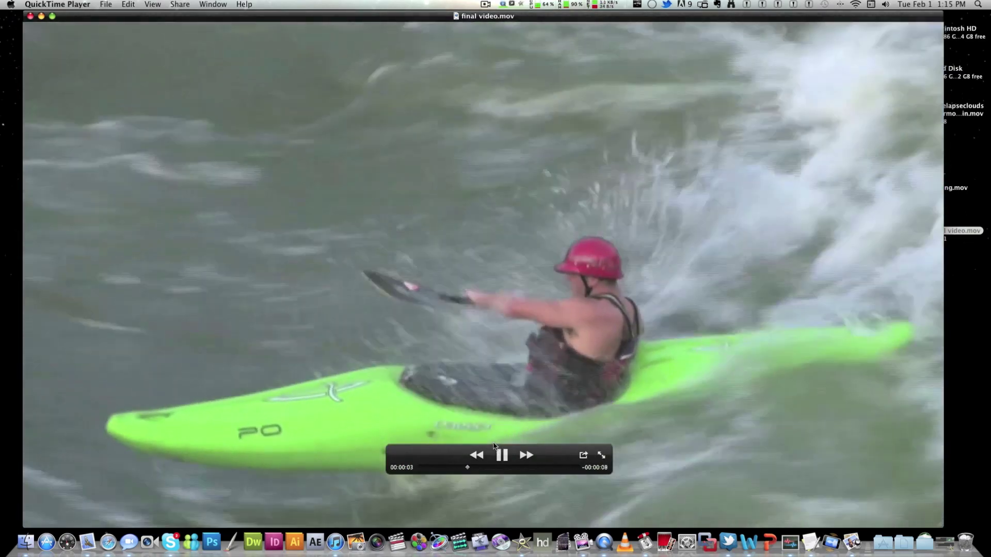
click(500, 454)
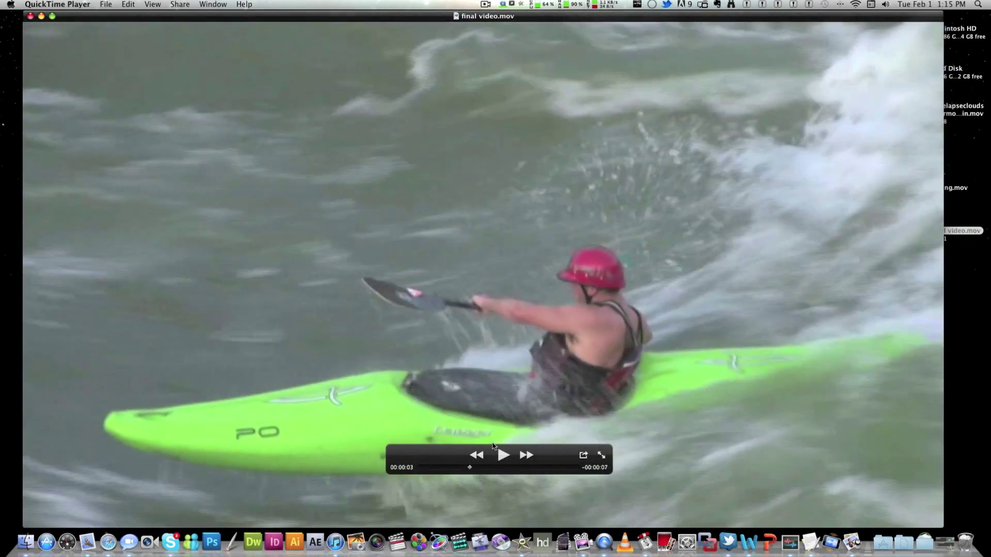